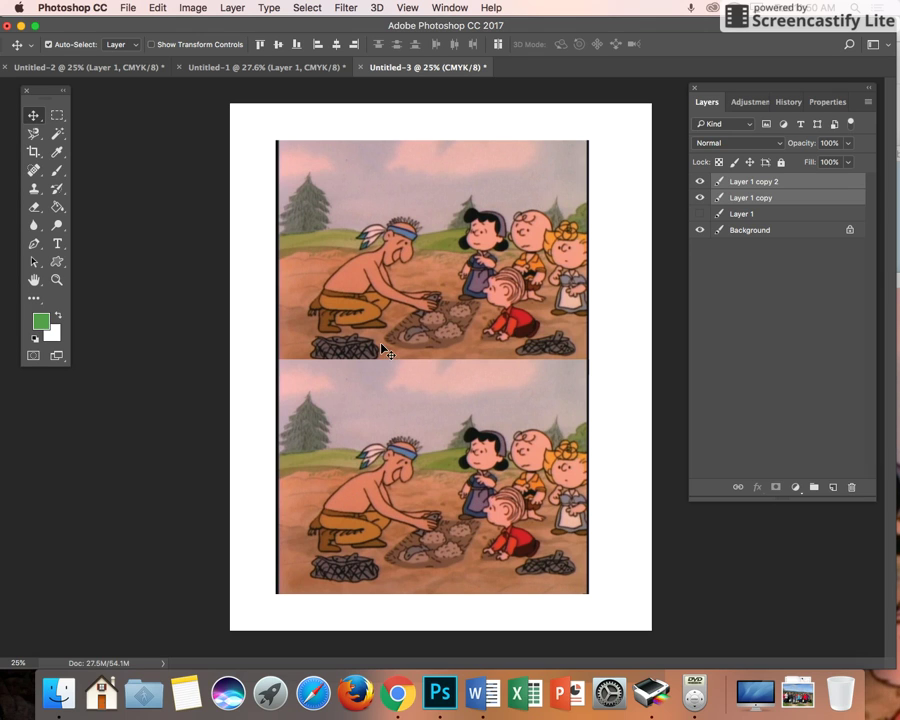
- Create a new 10 × 8 inch landscape document at 300 ppi in CMYK
left_click(128, 9)
left_click(148, 23)
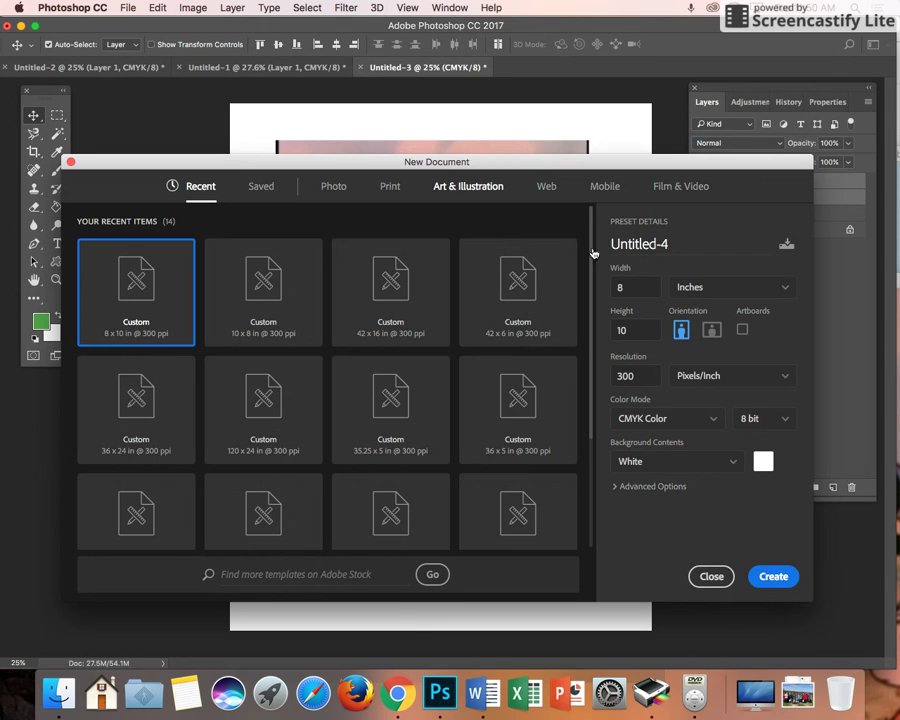
left_click(711, 330)
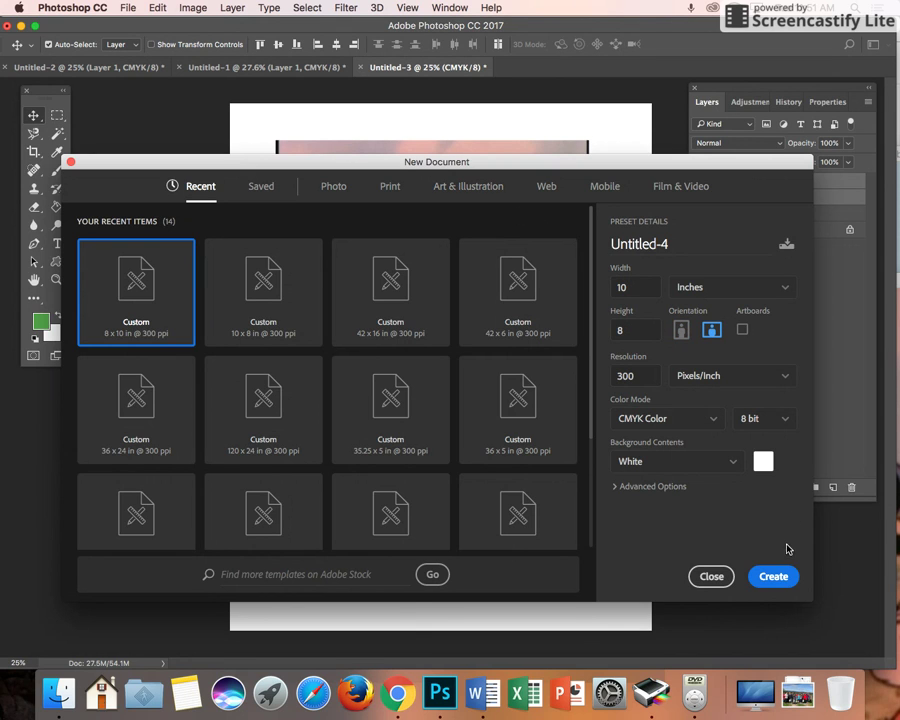
left_click(775, 580)
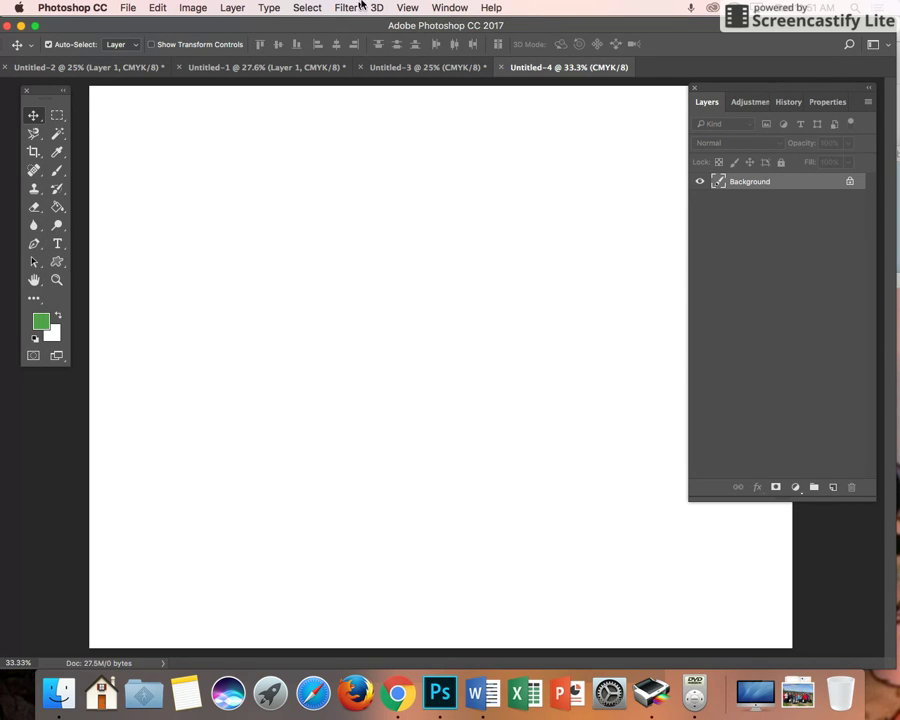
- Float the Untitled-3 worksheet and copy its Layer 1 copy 2 cartoon into Untitled-4
left_click_drag(400, 68, 414, 194)
left_click(765, 183)
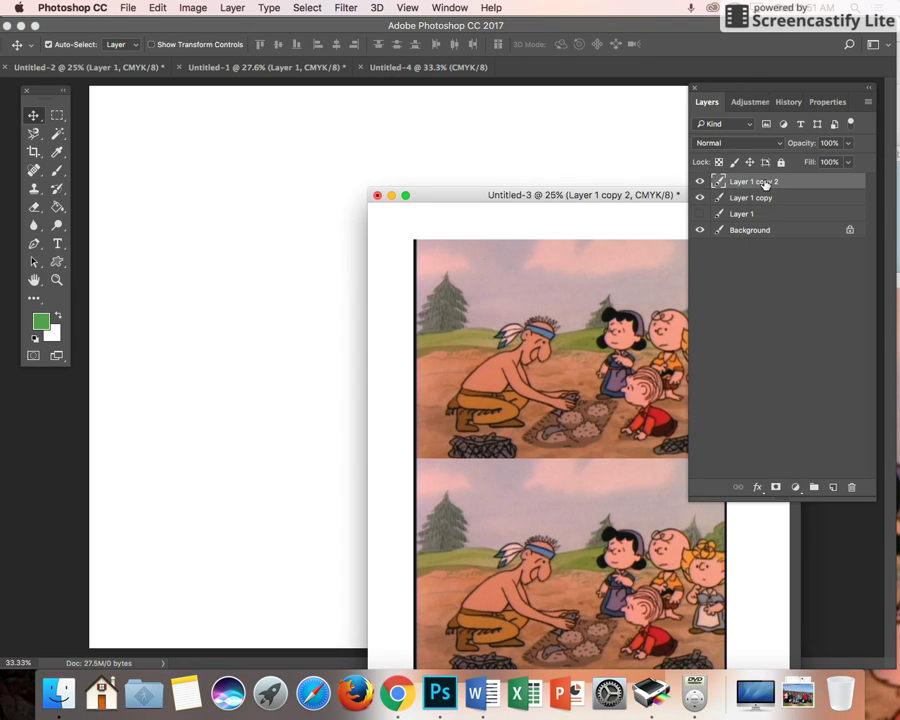
left_click_drag(778, 185, 370, 358)
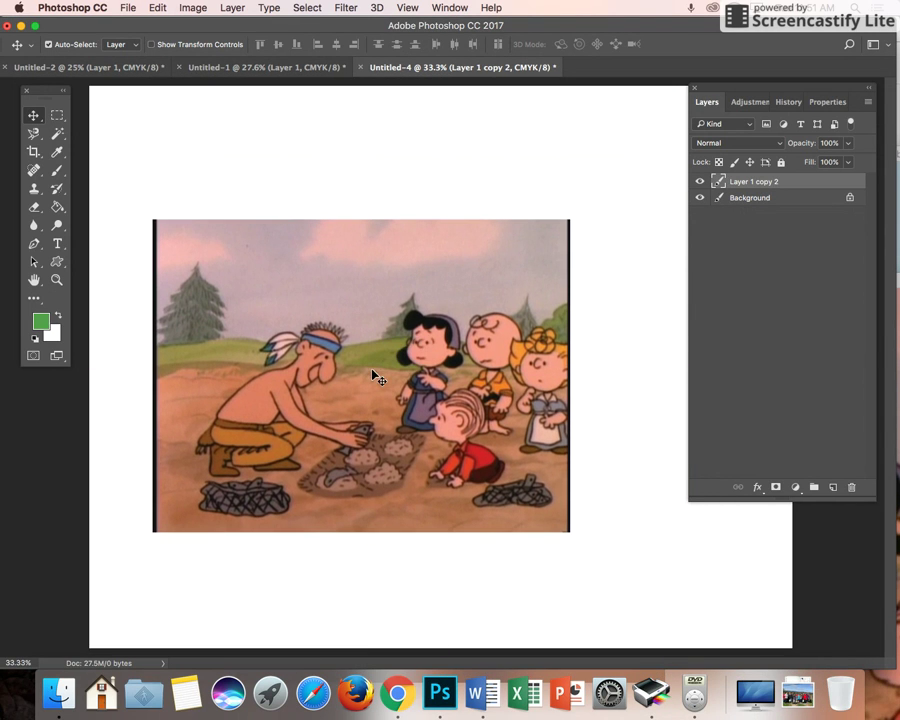
- Scale the cartoon to about 161% so it nearly fills the page
key("super+t")
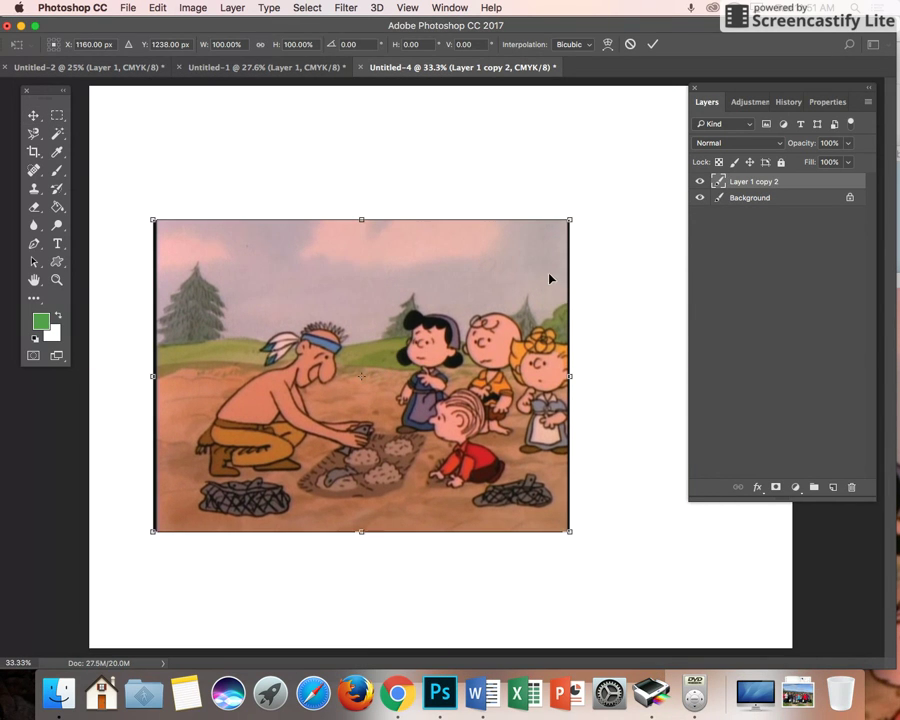
left_click_drag(568, 222, 658, 210)
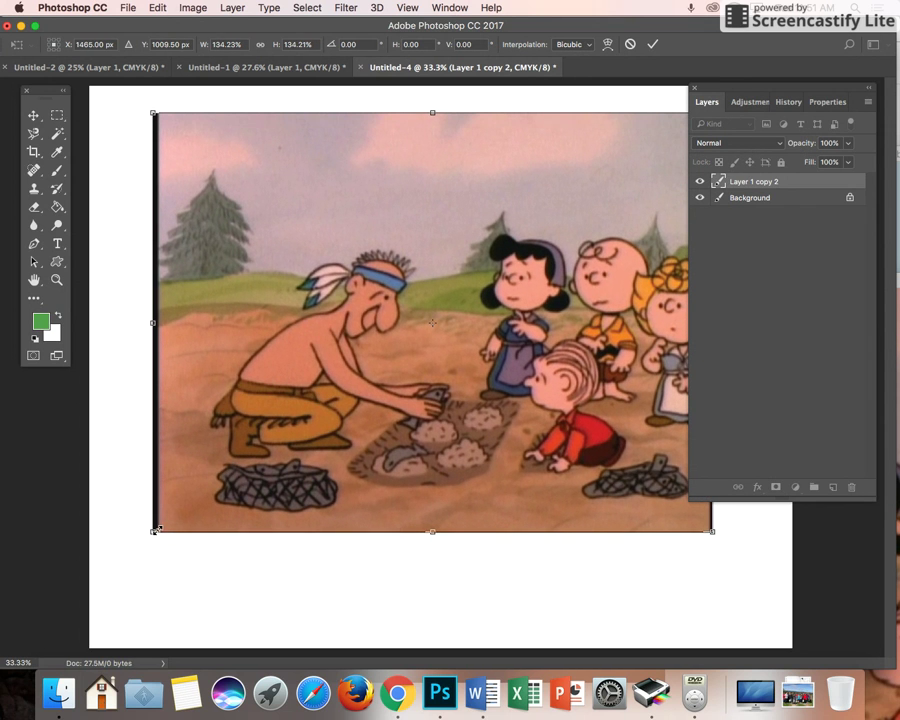
left_click_drag(155, 530, 120, 596)
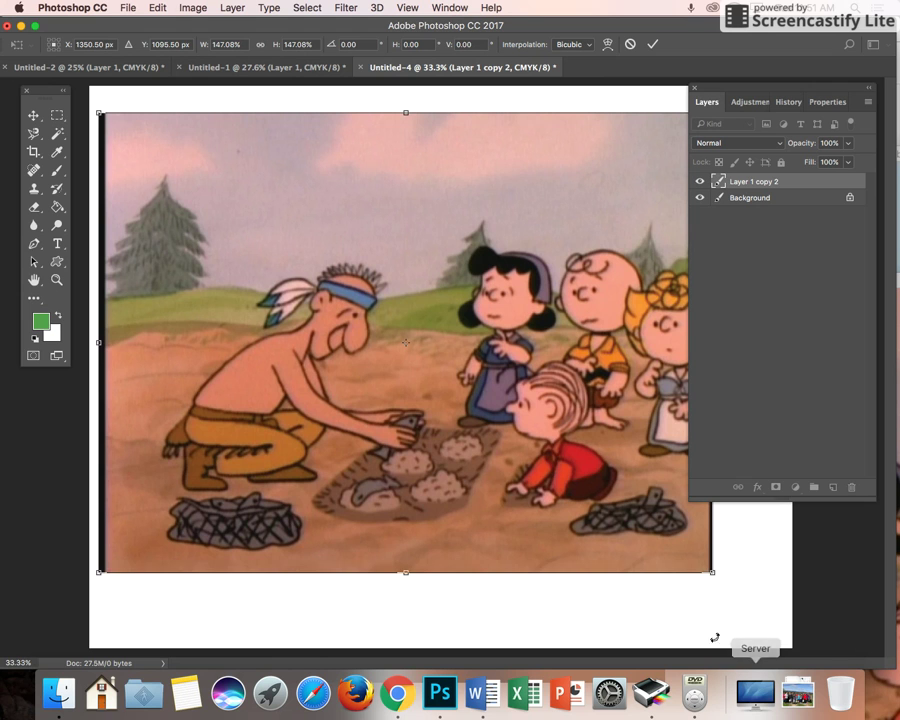
left_click_drag(712, 574, 773, 620)
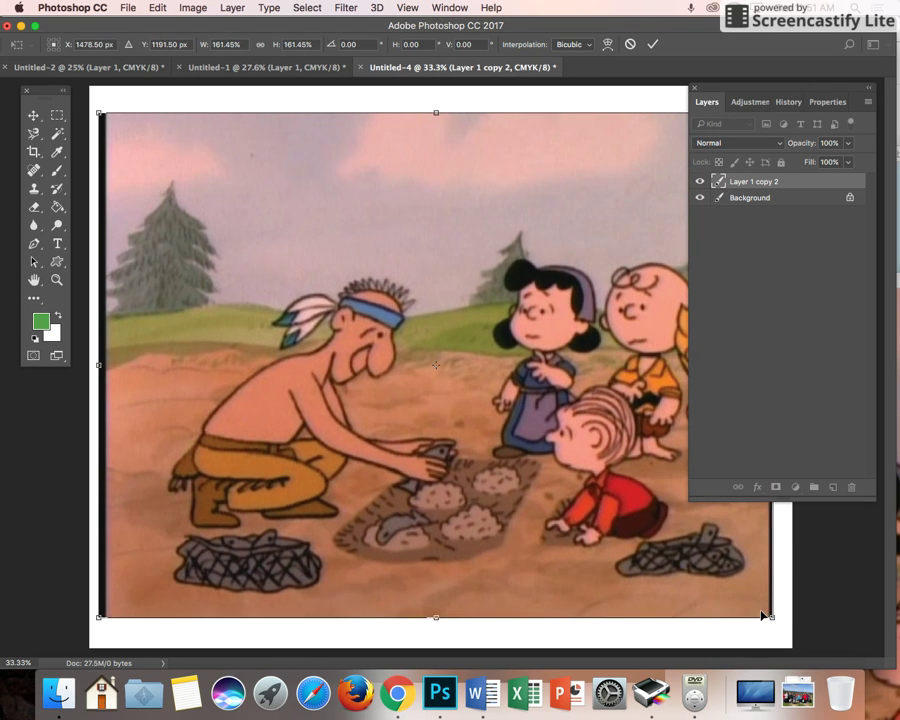
key("Return")
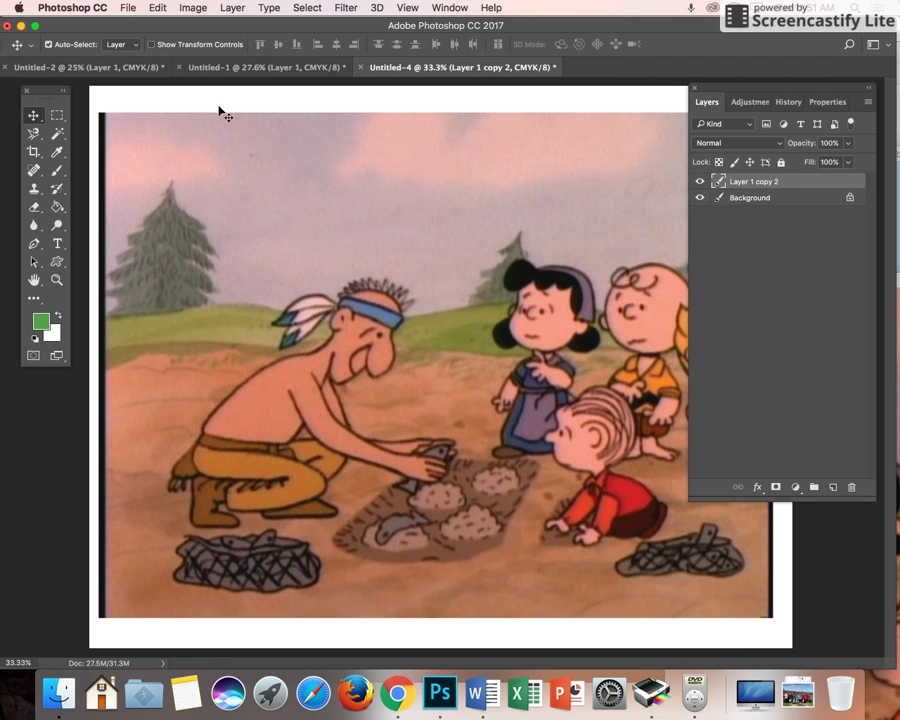
- Convert the document to Grayscale without flattening, discarding colour information
left_click(193, 8)
mouse_move(199, 29)
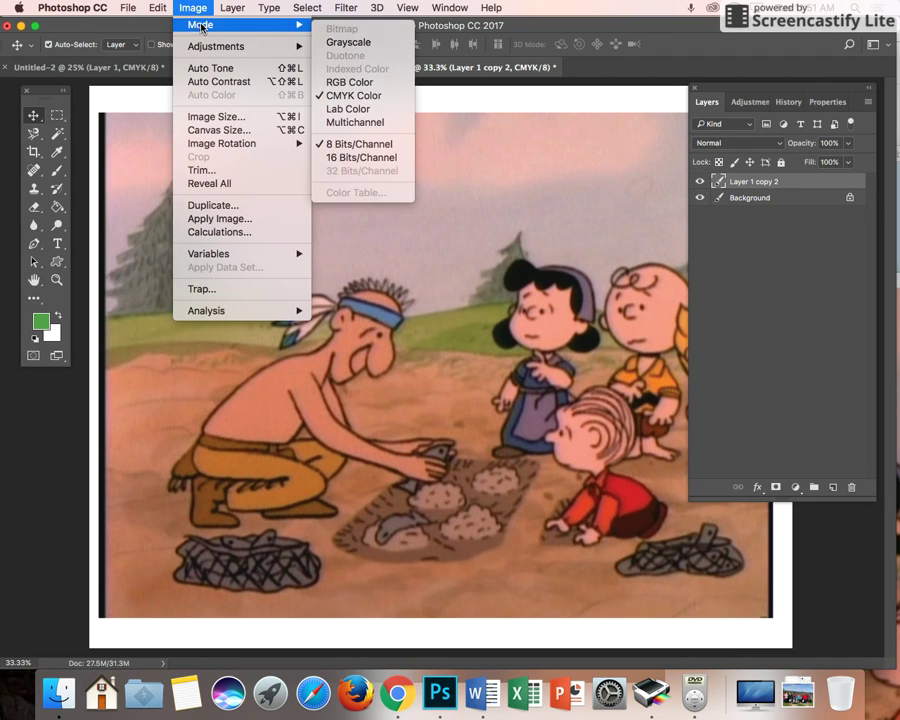
left_click(348, 42)
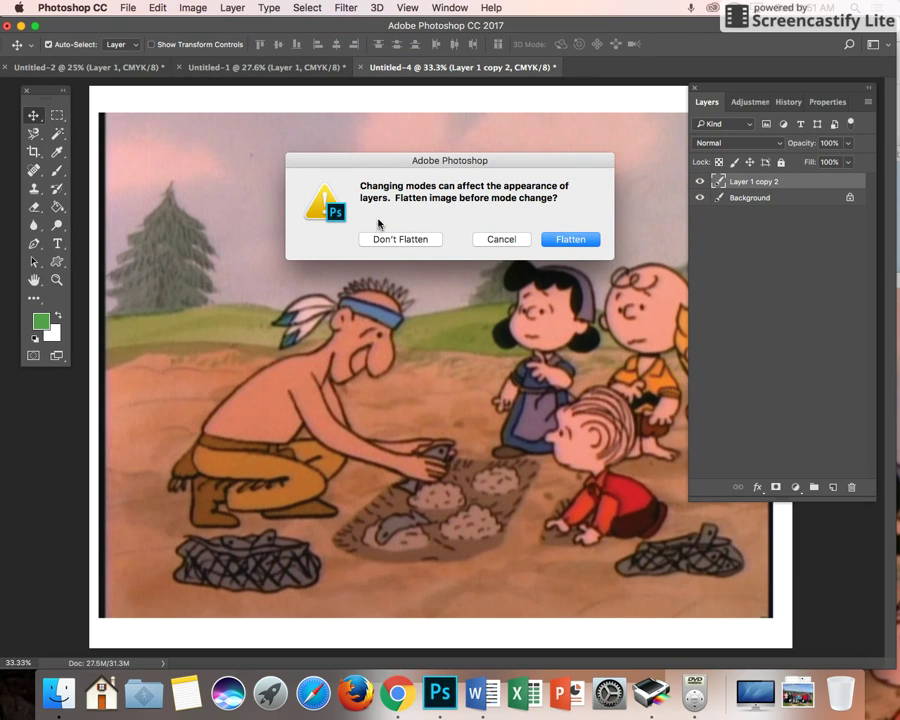
left_click(399, 239)
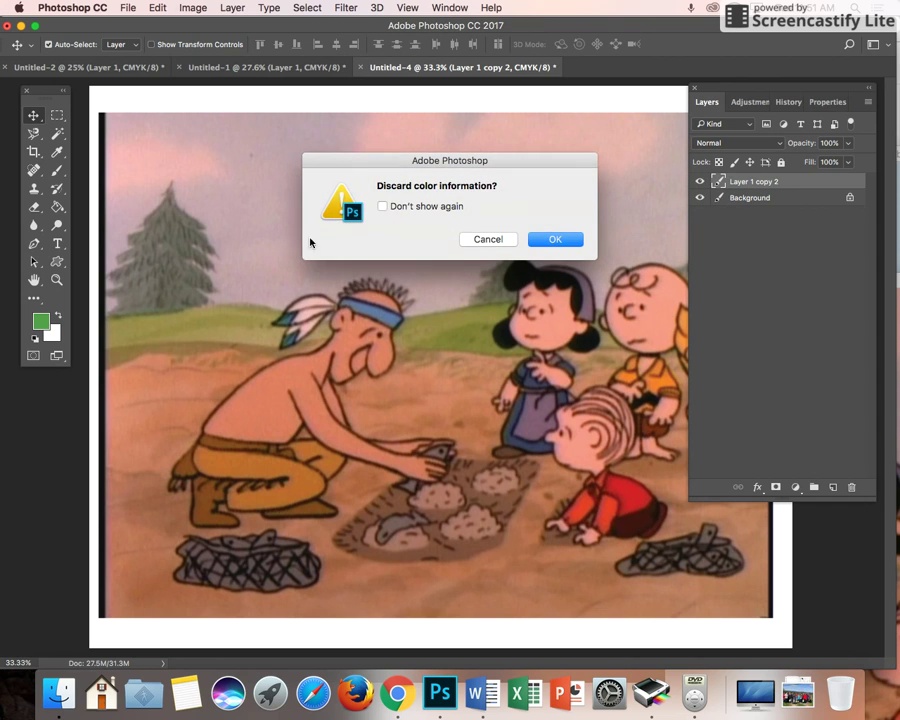
left_click(562, 241)
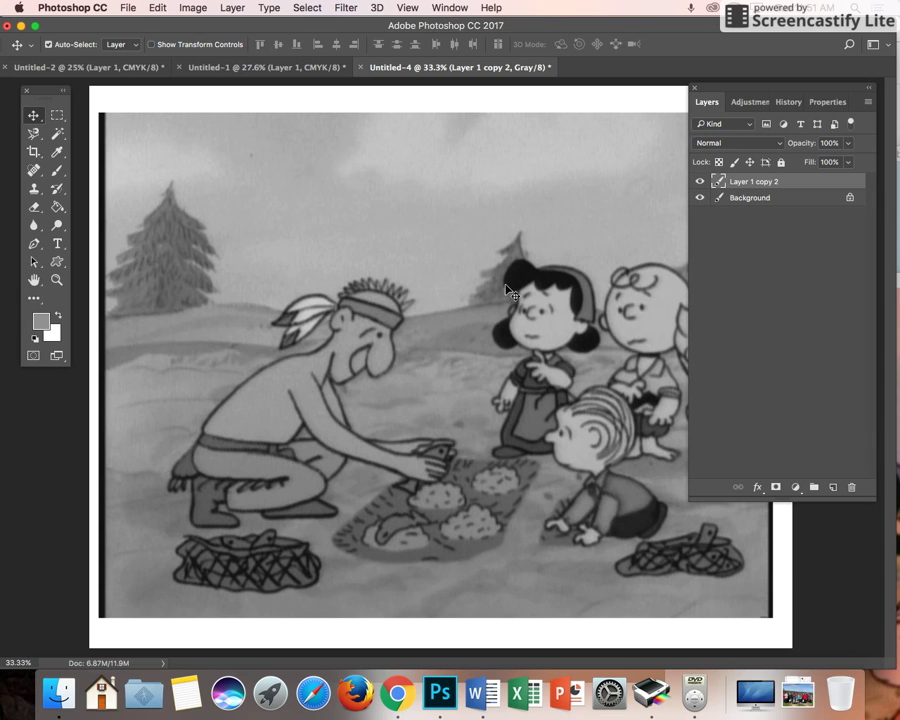
- Convert the document back to RGB Color, keeping the layers unflattened
left_click(186, 8)
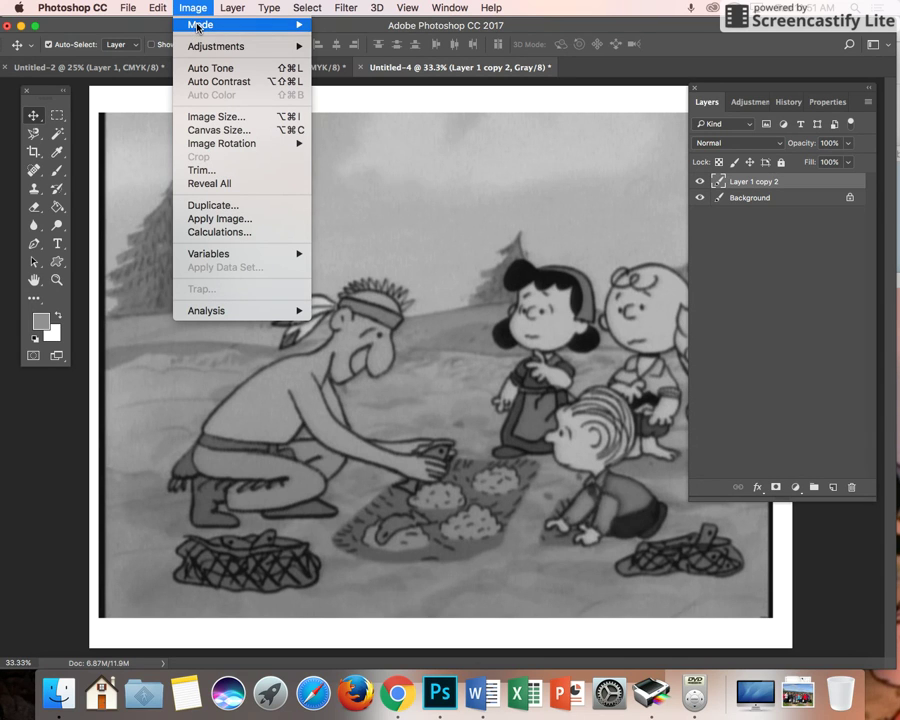
mouse_move(205, 24)
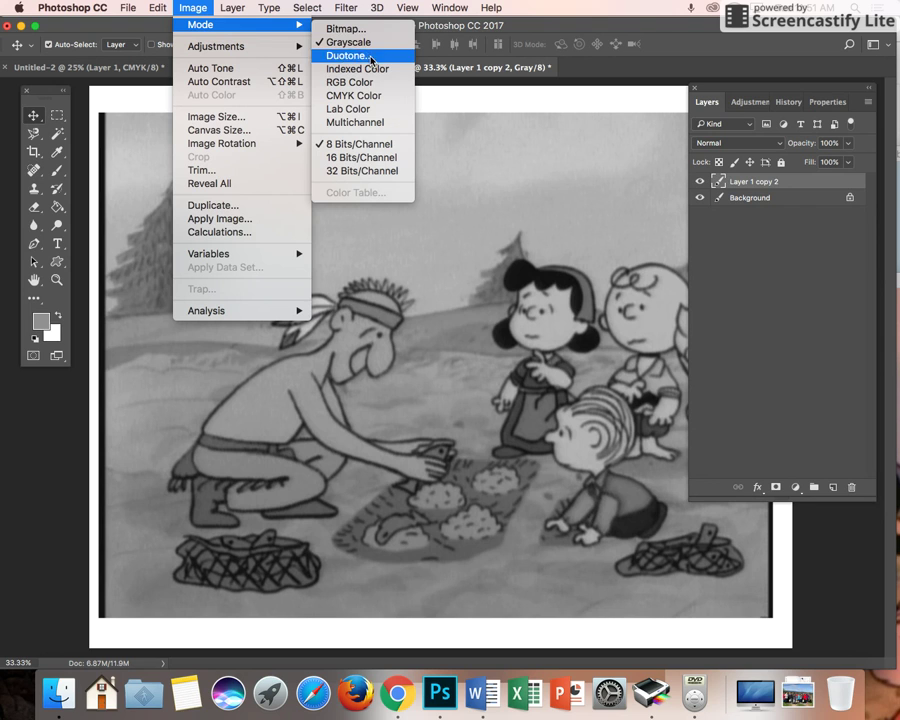
left_click(372, 84)
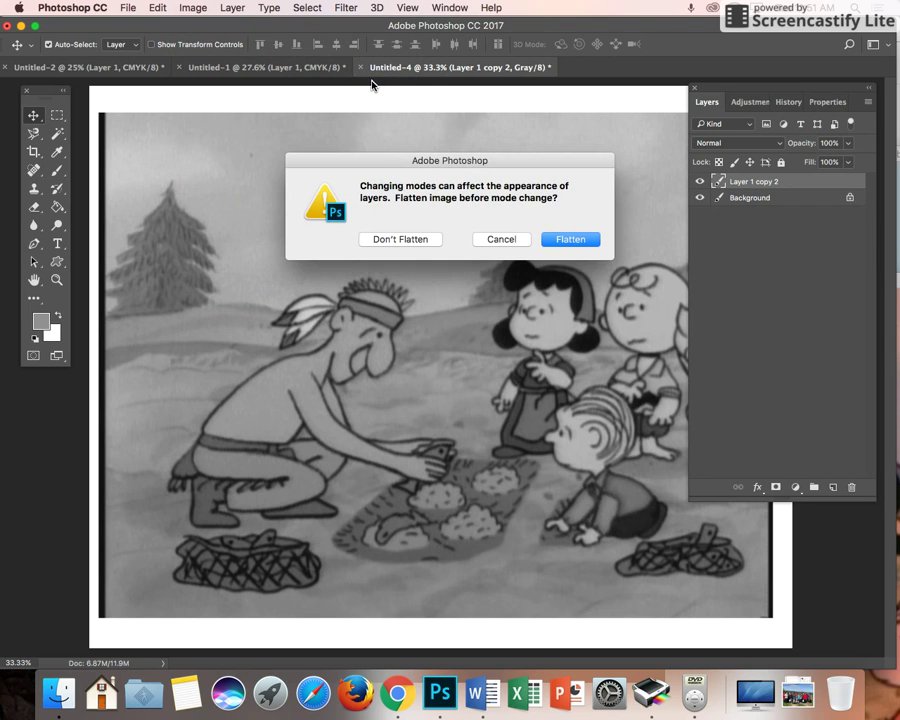
left_click(386, 236)
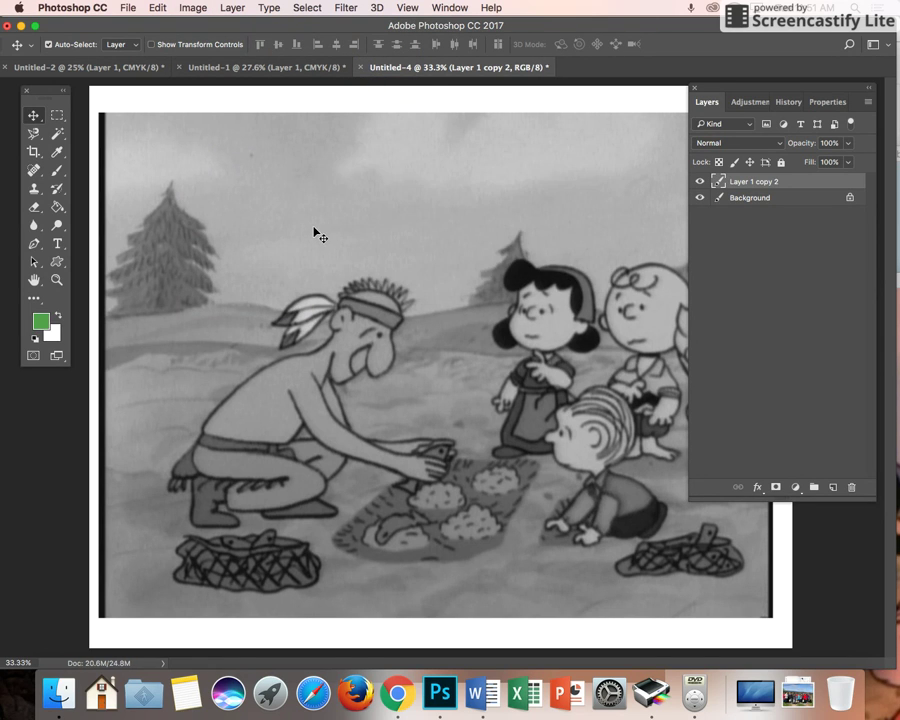
- Change the foreground colour from green to a bright, fully saturated red
left_click(38, 323)
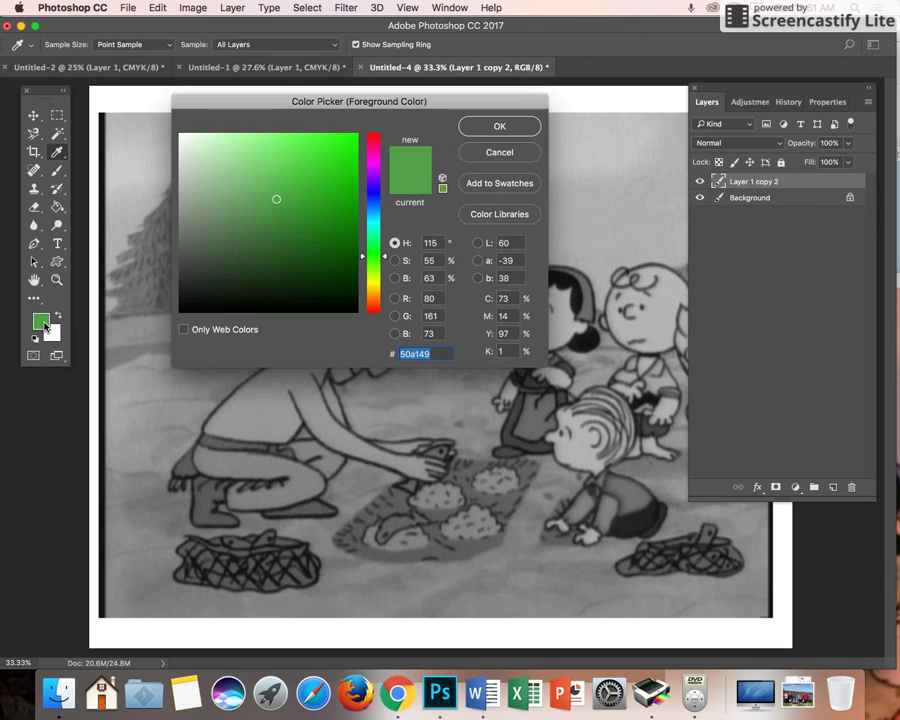
left_click(376, 141)
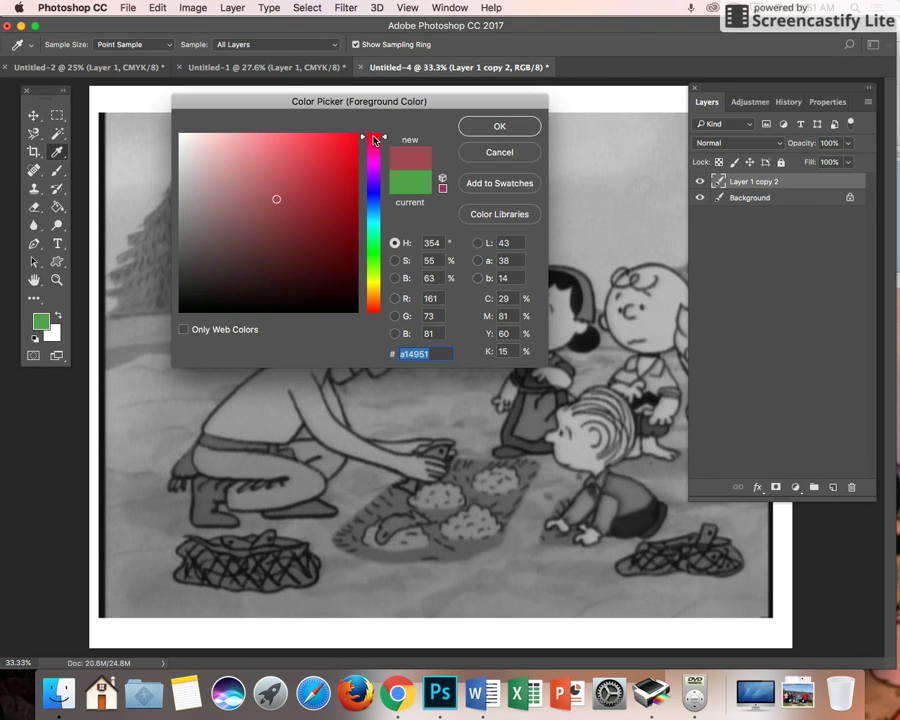
left_click(348, 137)
left_click(482, 127)
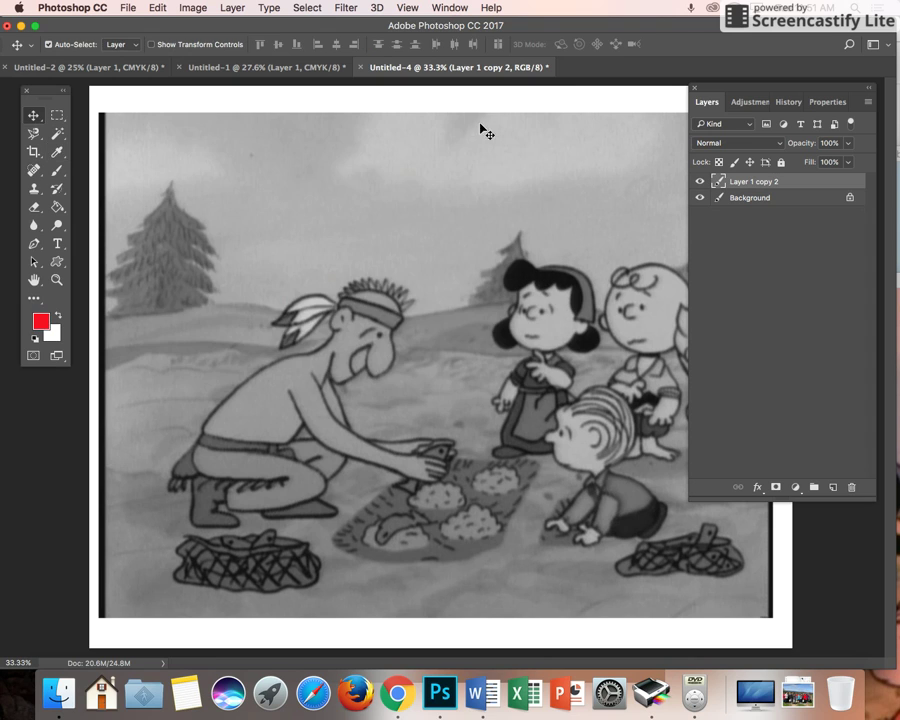
- Brush a red circle around the treetop, then dock the Untitled-3 worksheet back as a tab
left_click(62, 170)
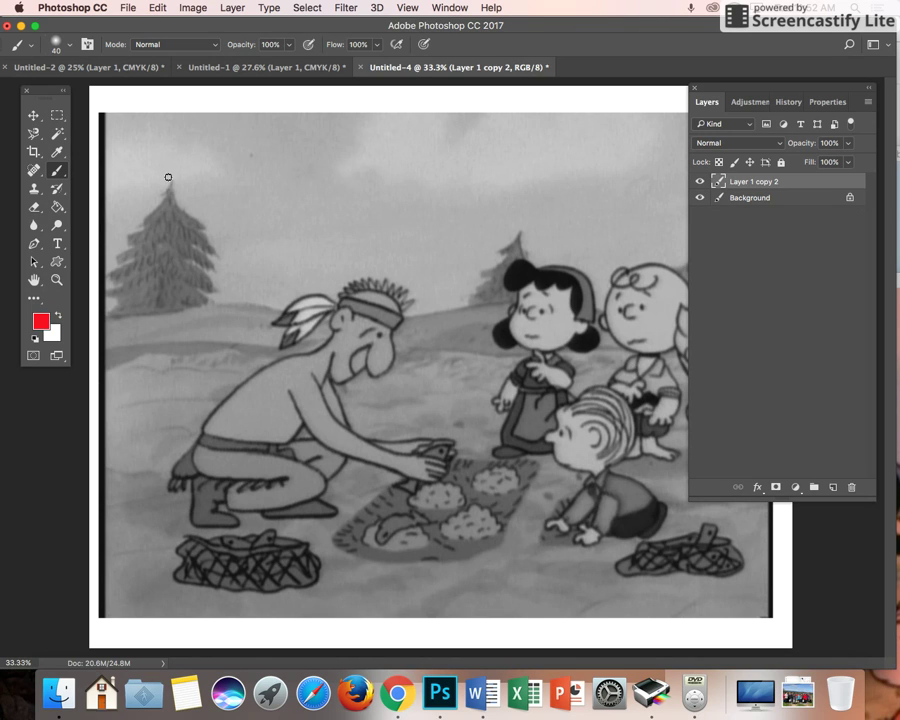
mouse_move(187, 178)
left_mouse_down()
mouse_move(153, 188)
mouse_move(169, 212)
mouse_move(192, 183)
left_mouse_up()
left_click_drag(888, 662, 737, 606)
left_click(770, 612)
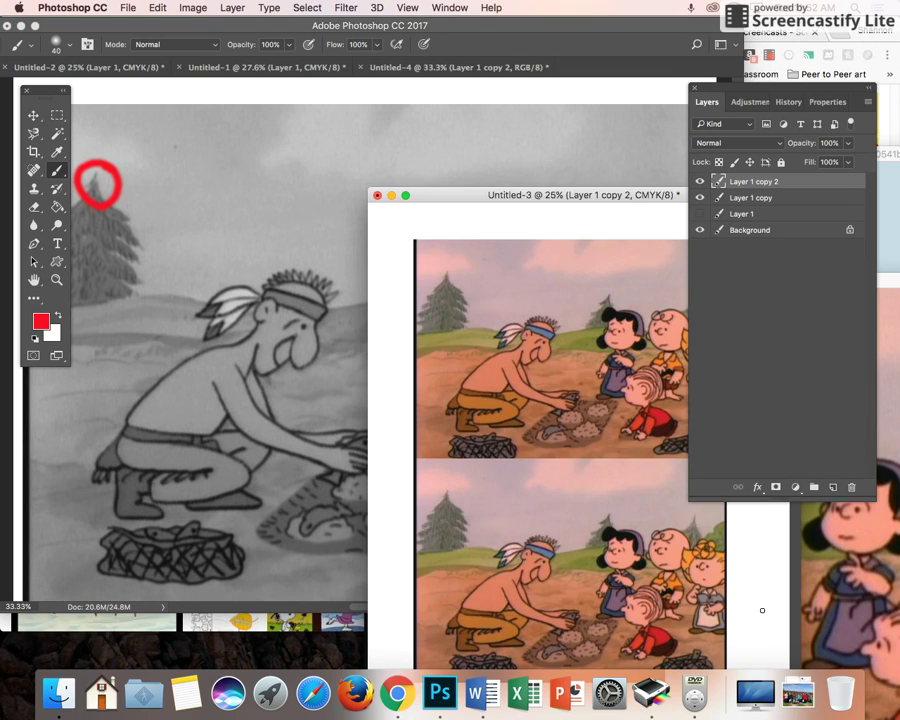
left_click_drag(566, 205, 451, 79)
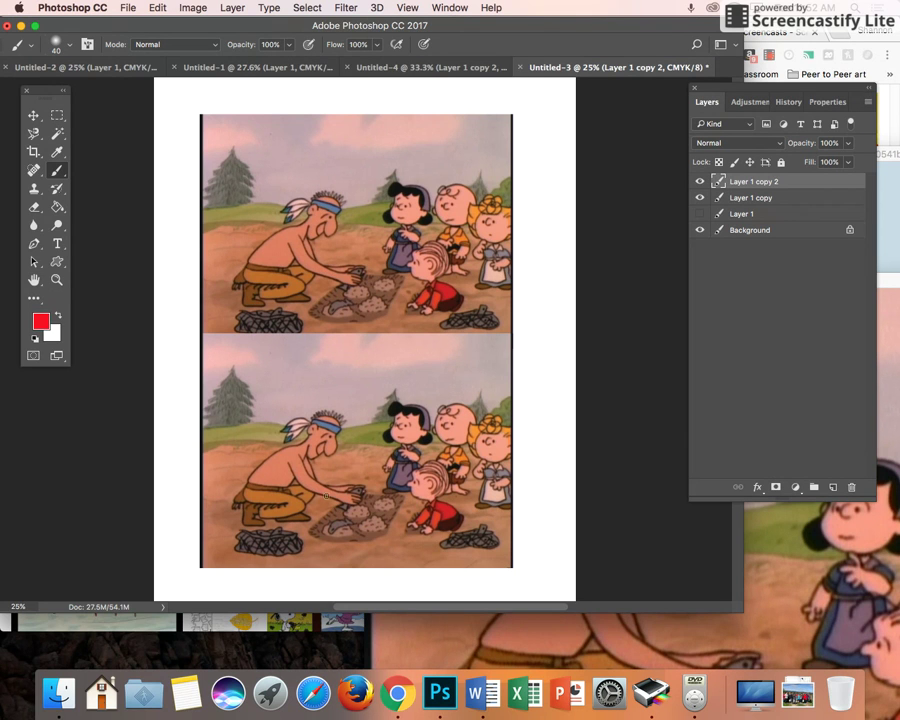
- Zoom in on the treetop and set up the Clone Stamp on Layer 1 copy
key("z")
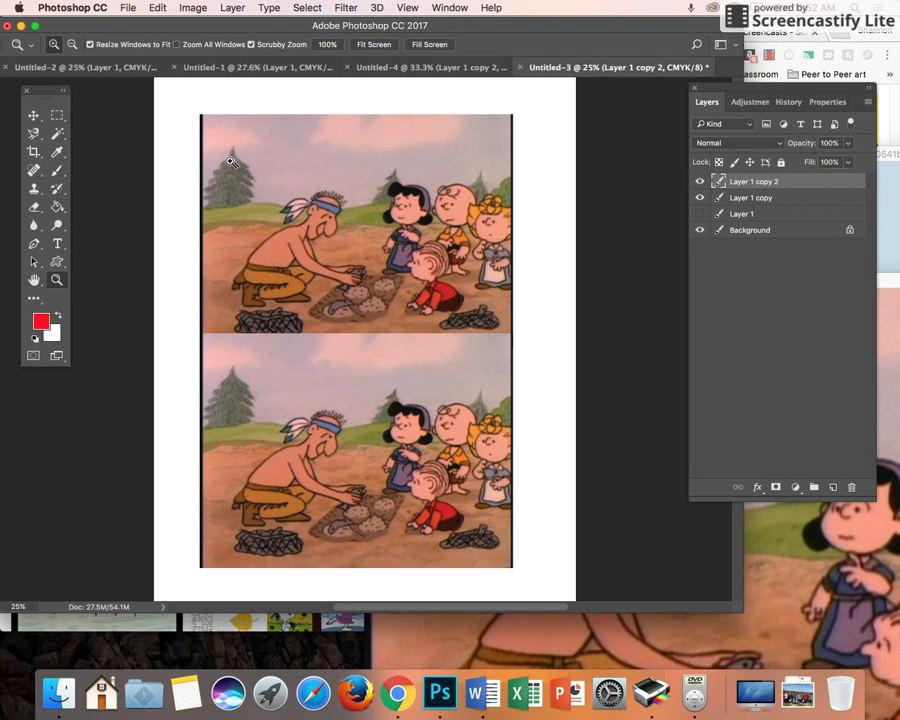
left_click_drag(231, 151, 231, 147)
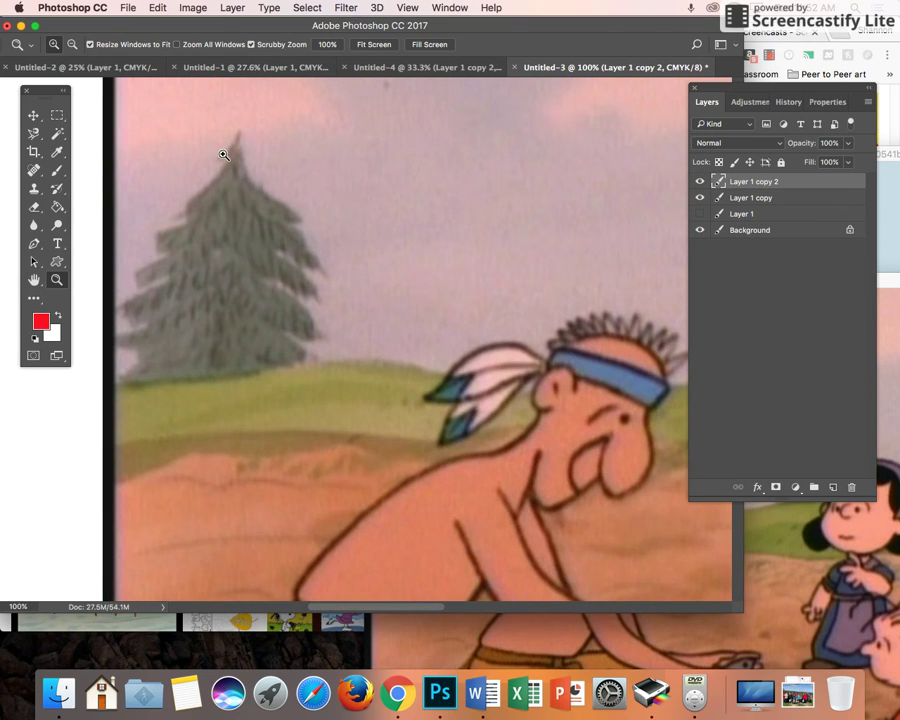
left_click(33, 188)
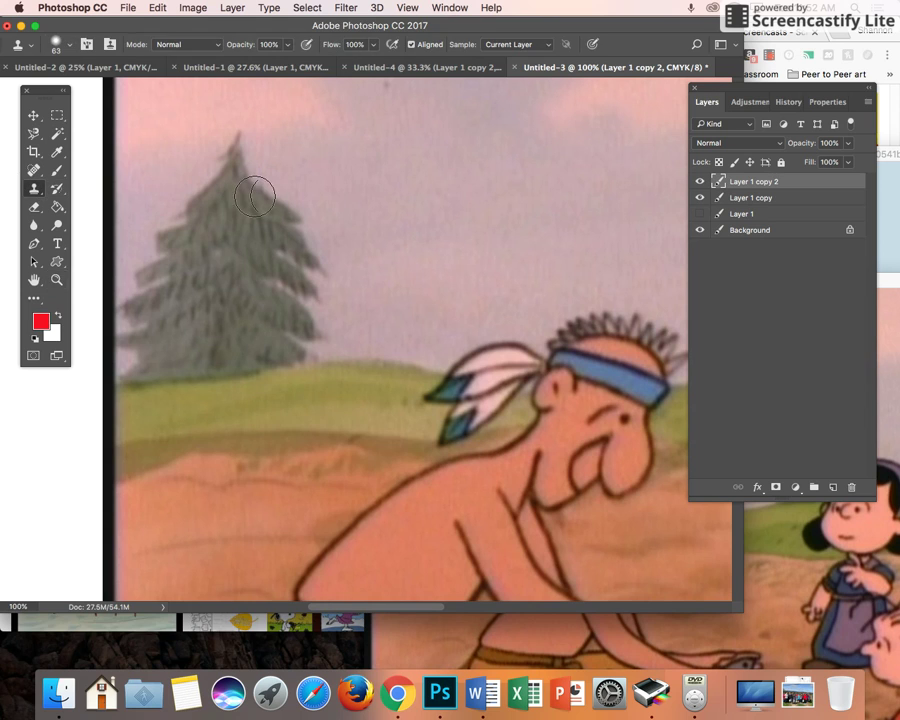
left_click(280, 151, "alt")
left_click(700, 198)
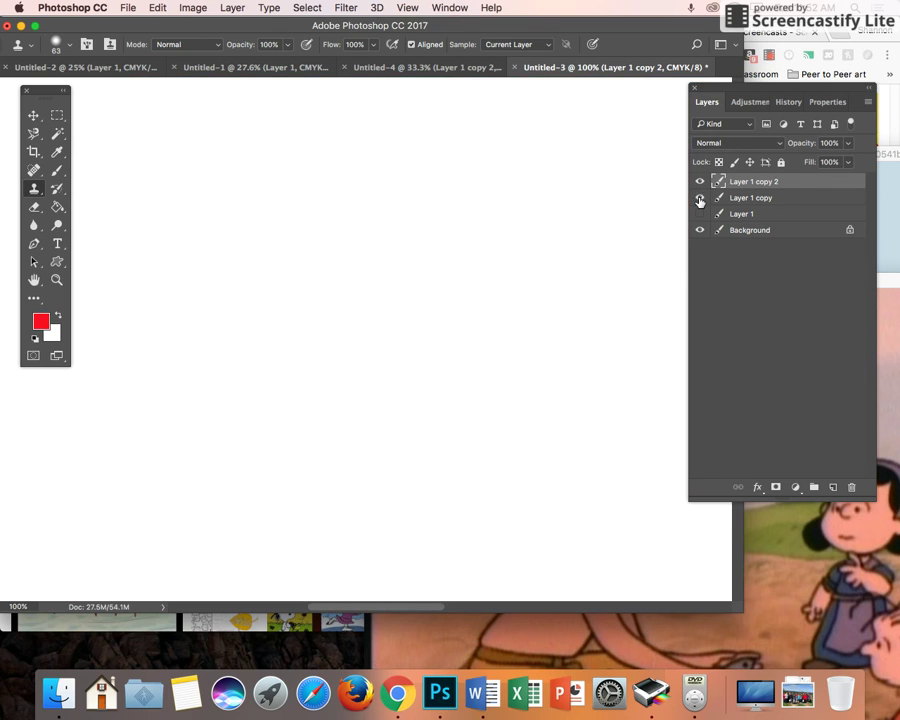
left_click(700, 198)
left_click(720, 199)
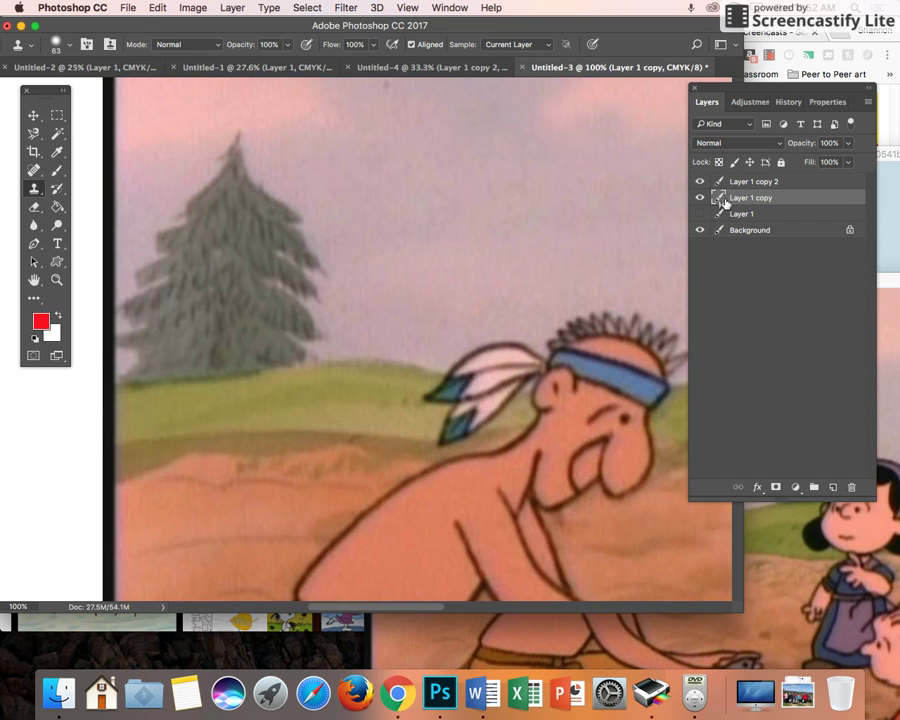
- Clone sky over the left tree's pointed tip, then zoom back out
left_click(279, 155, "alt")
mouse_move(256, 152)
left_mouse_down()
mouse_move(245, 143)
mouse_move(263, 139)
left_mouse_up()
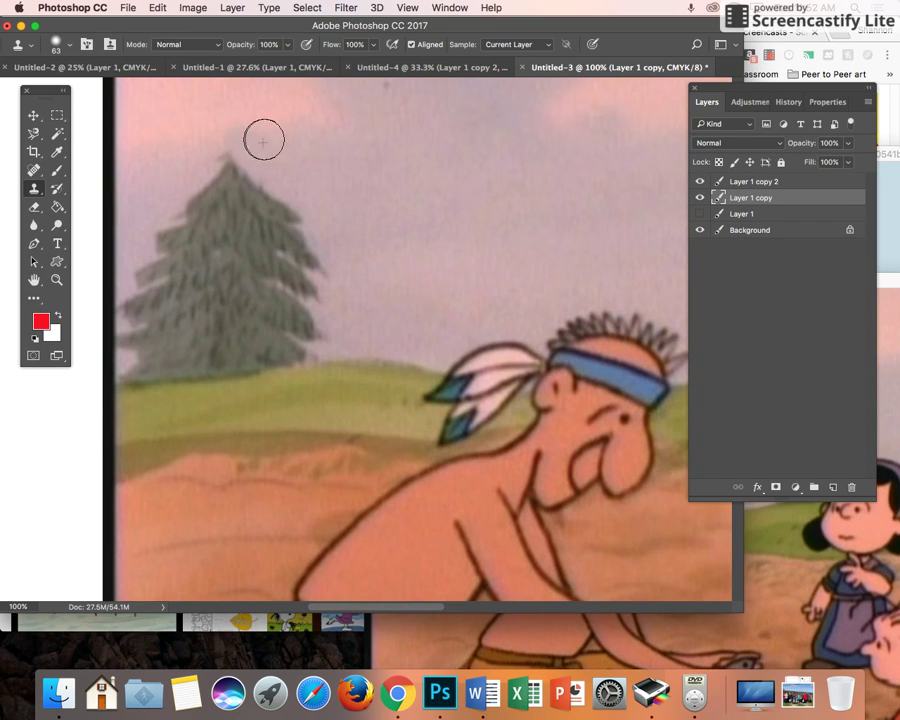
left_click(173, 146, "alt")
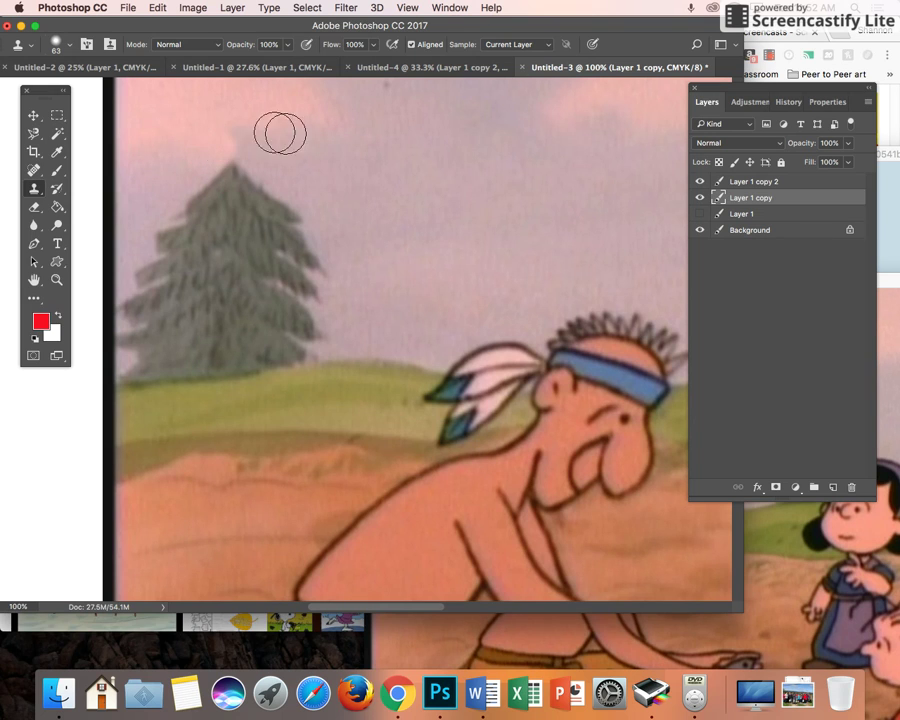
left_click(239, 137)
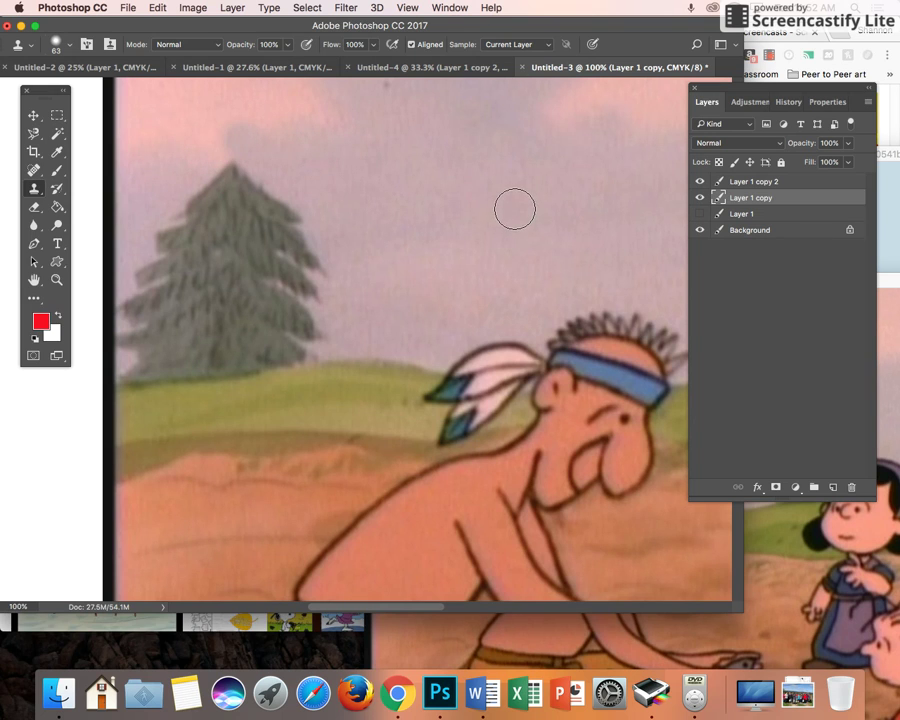
left_click_drag(482, 236, 370, 154)
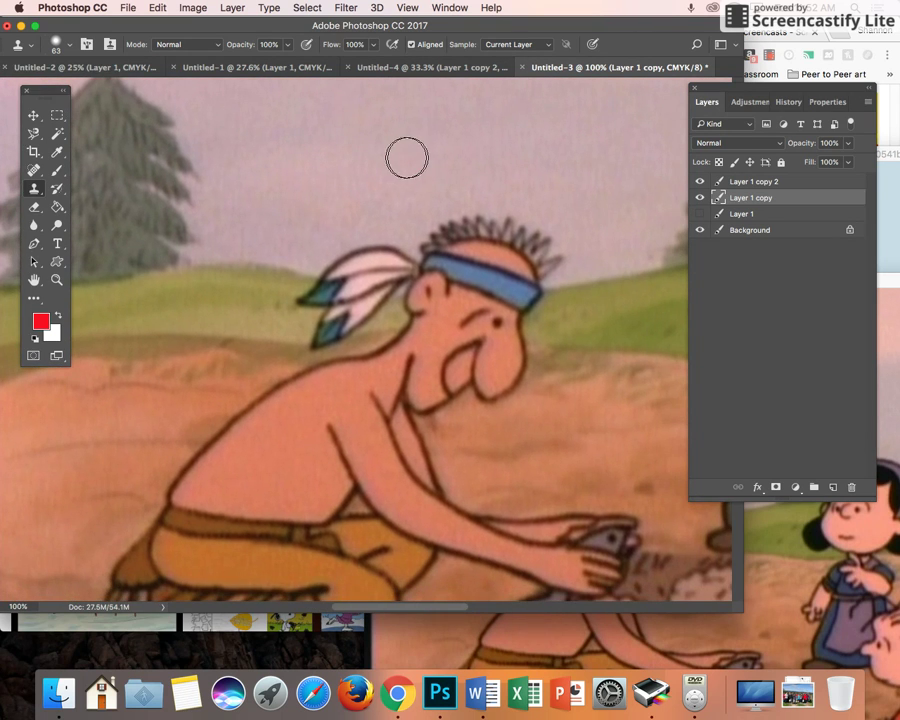
key("super+minus")
key("super+minus")
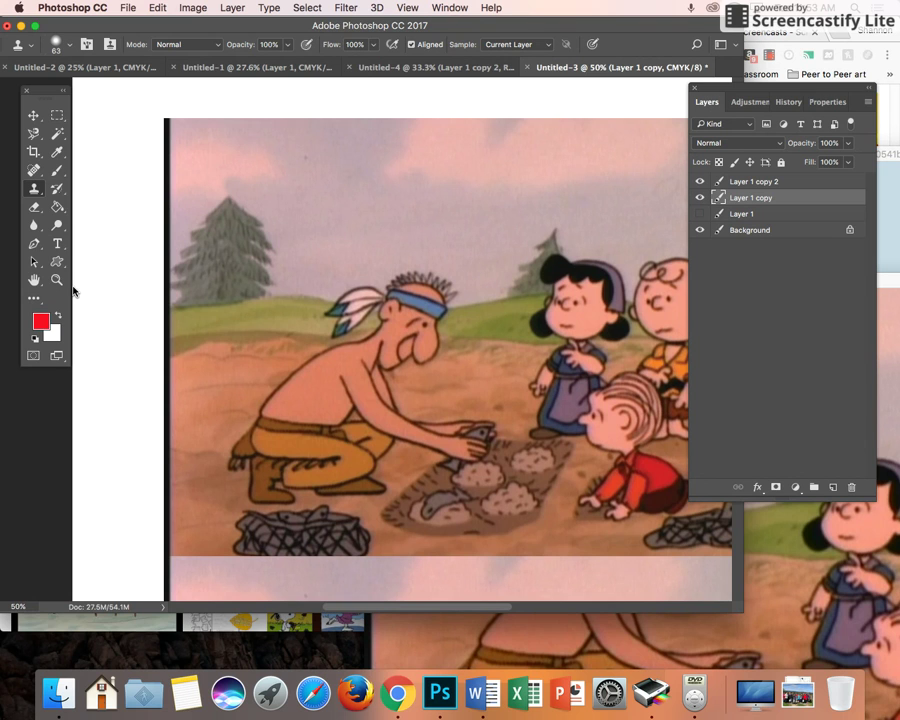
- Zoom in on the headband and lasso-select the upper feather's blue tip
left_click(56, 280)
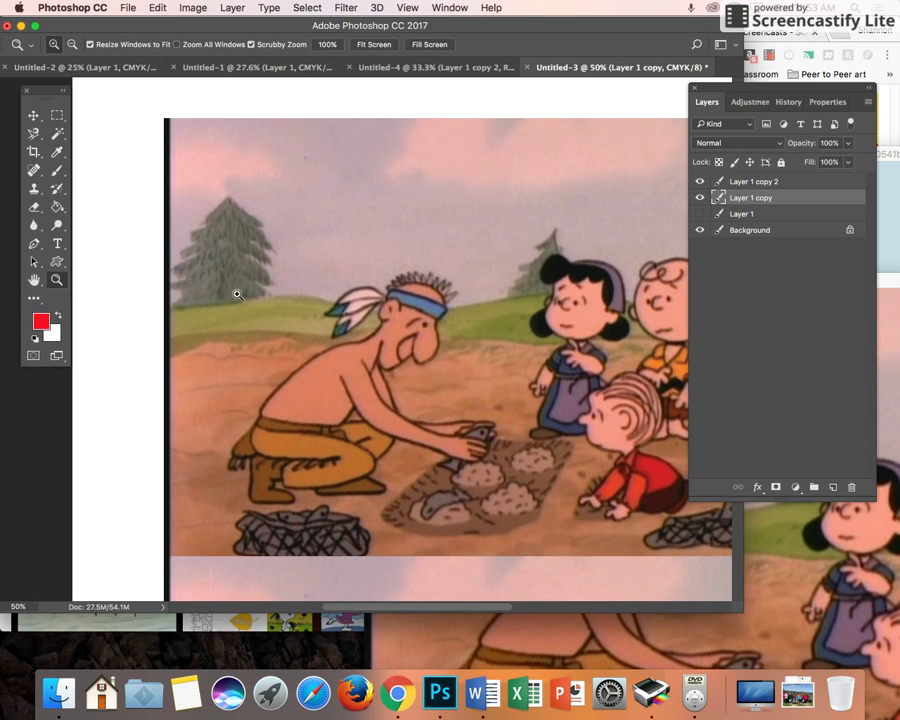
left_click(340, 309)
left_click(340, 309)
left_click(340, 309)
left_click(340, 309)
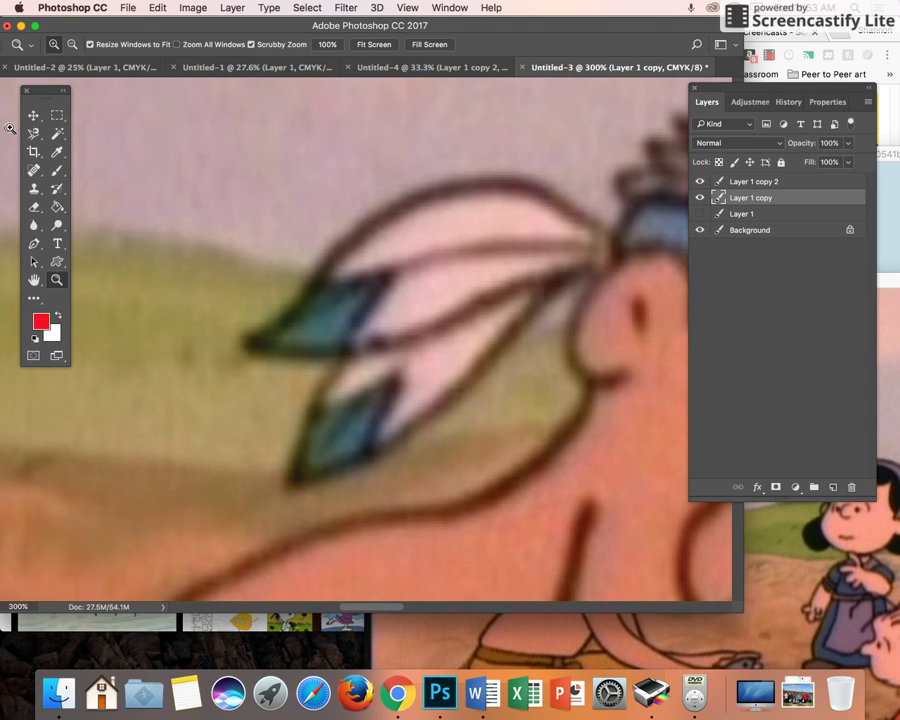
mouse_move(33, 133)
left_mouse_down()
mouse_move(83, 137)
mouse_move(86, 161)
left_mouse_up()
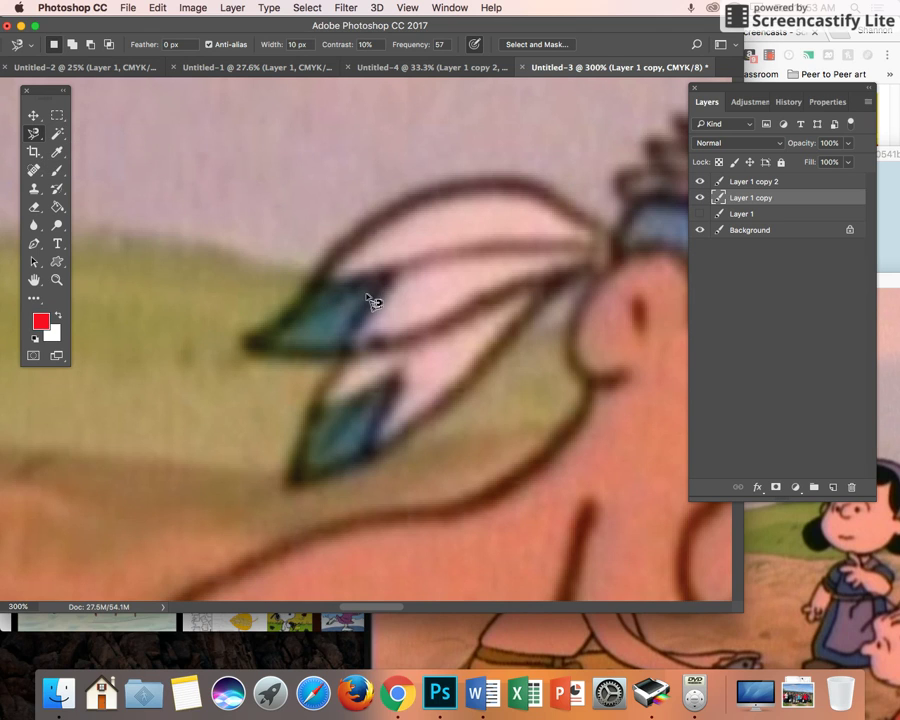
left_click(372, 286)
double_click(381, 300)
left_click(33, 133)
left_click(80, 133)
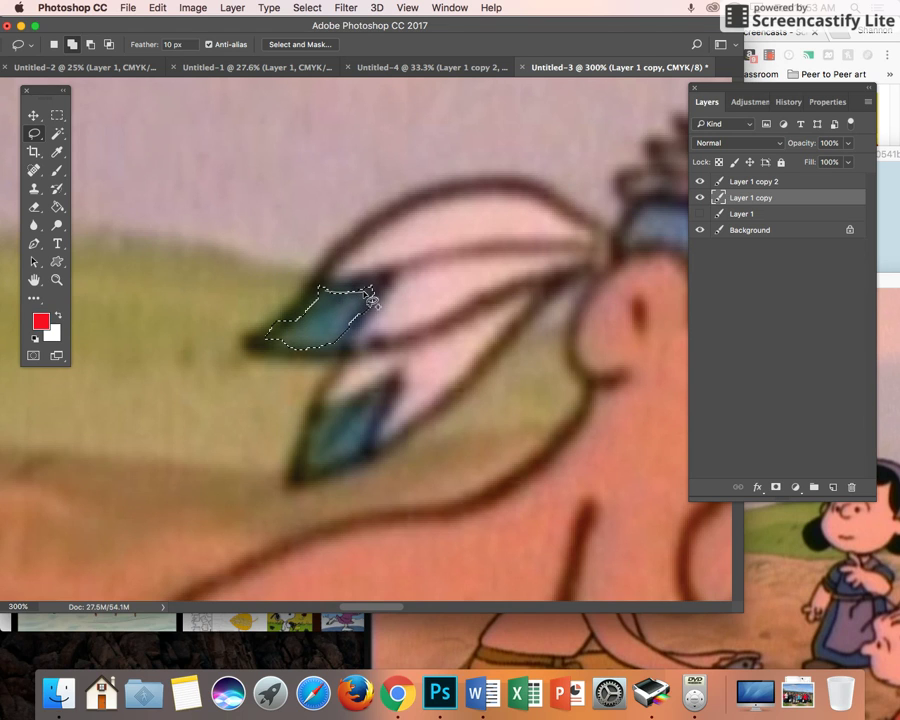
mouse_move(340, 308)
left_mouse_down()
mouse_move(351, 301)
mouse_move(345, 327)
mouse_move(365, 336)
mouse_move(354, 311)
mouse_move(321, 342)
mouse_move(283, 347)
mouse_move(318, 338)
left_mouse_up()
- Set the foreground colour to a bright golden orange (f3ae08)
left_click(40, 321)
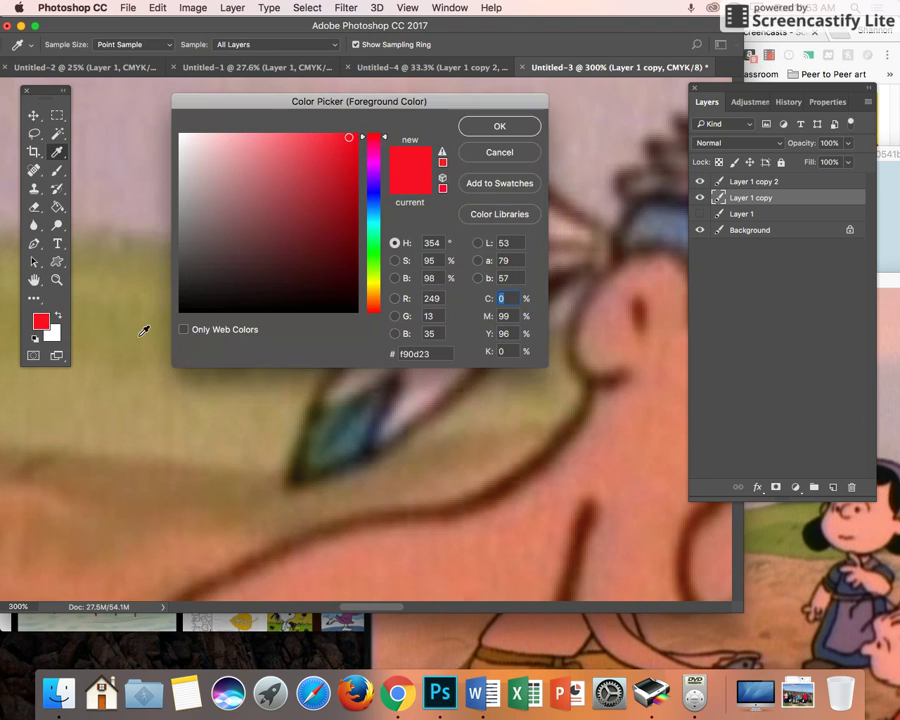
left_click(373, 294)
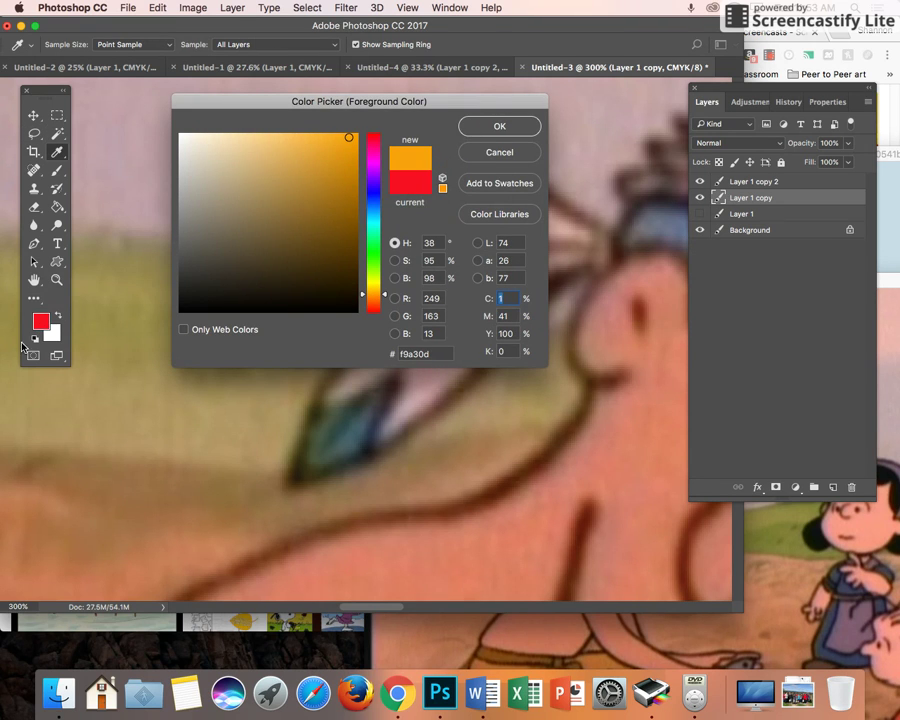
mouse_move(300, 164)
left_mouse_down()
mouse_move(346, 212)
mouse_move(344, 254)
mouse_move(352, 168)
mouse_move(387, 296)
mouse_move(378, 241)
mouse_move(384, 190)
left_mouse_up()
left_click_drag(387, 153, 386, 291)
left_click(351, 141)
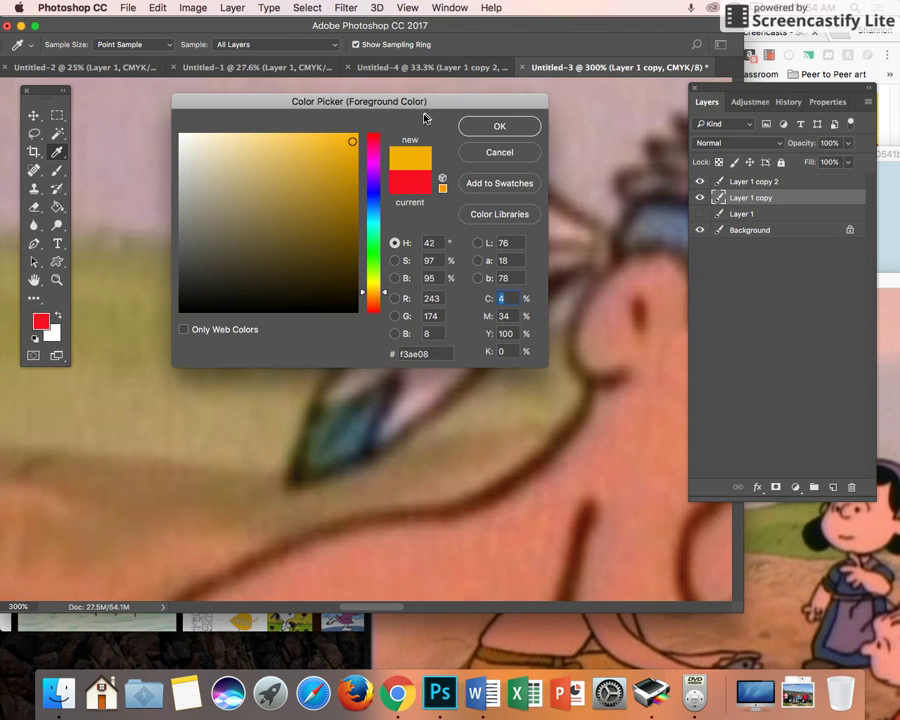
left_click(474, 130)
- Paint the feather tip orange with a smaller brush and set layer opacity to 85%
key("b")
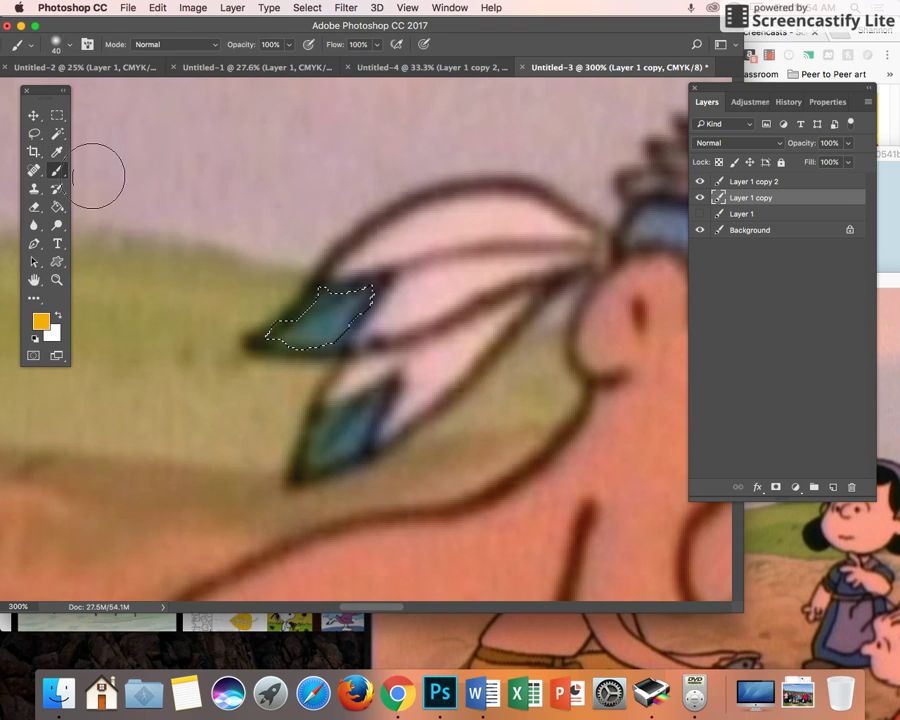
key("bracketleft")
key("bracketleft")
key("bracketleft")
key("bracketleft")
key("bracketleft")
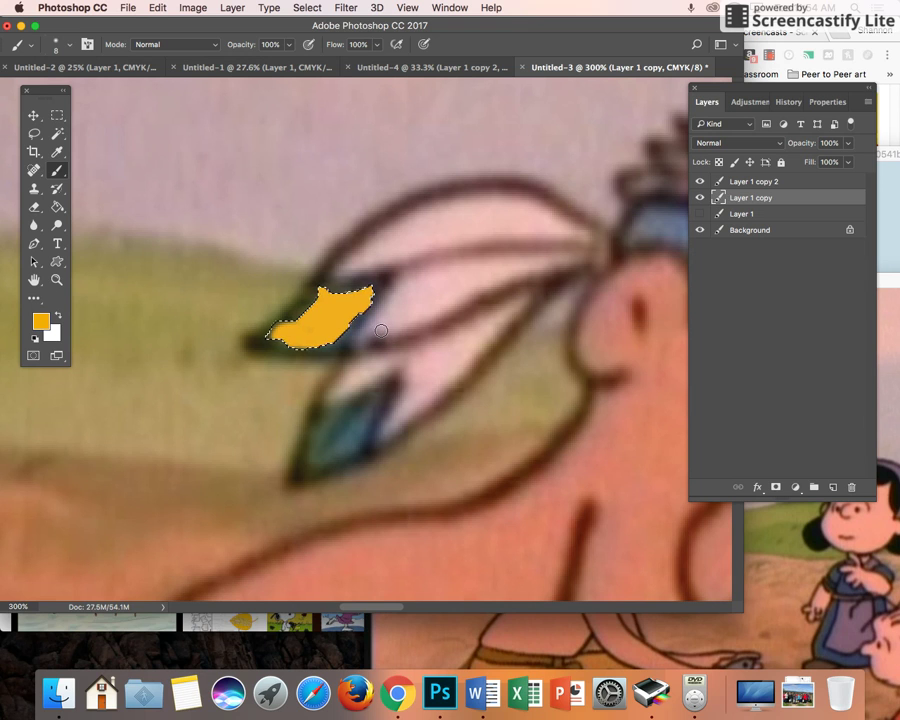
left_click(848, 162)
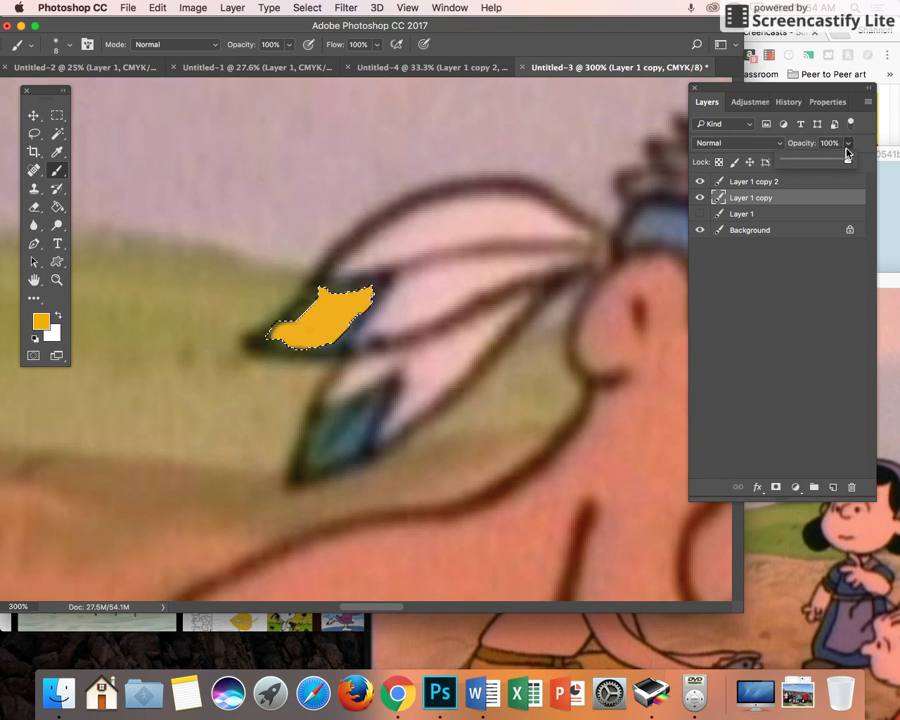
mouse_move(847, 163)
left_mouse_down()
mouse_move(839, 163)
mouse_move(847, 162)
left_mouse_up()
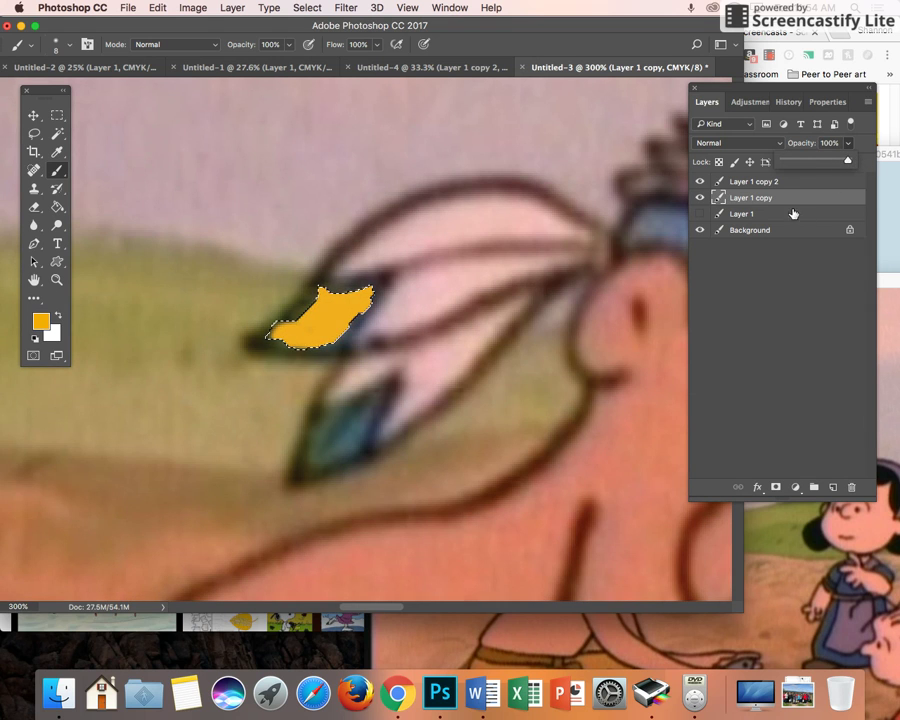
left_click(779, 190)
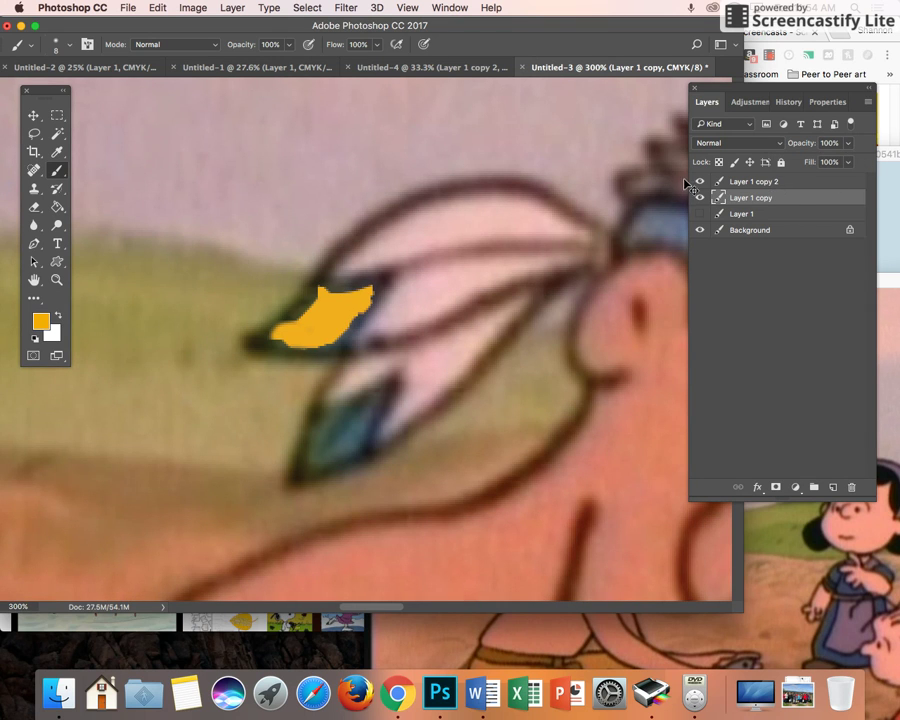
- Deselect the feather tip and zoom out to fit the whole worksheet
scroll(686, 183, "down", 5)
key("super+h")
key("super+0")
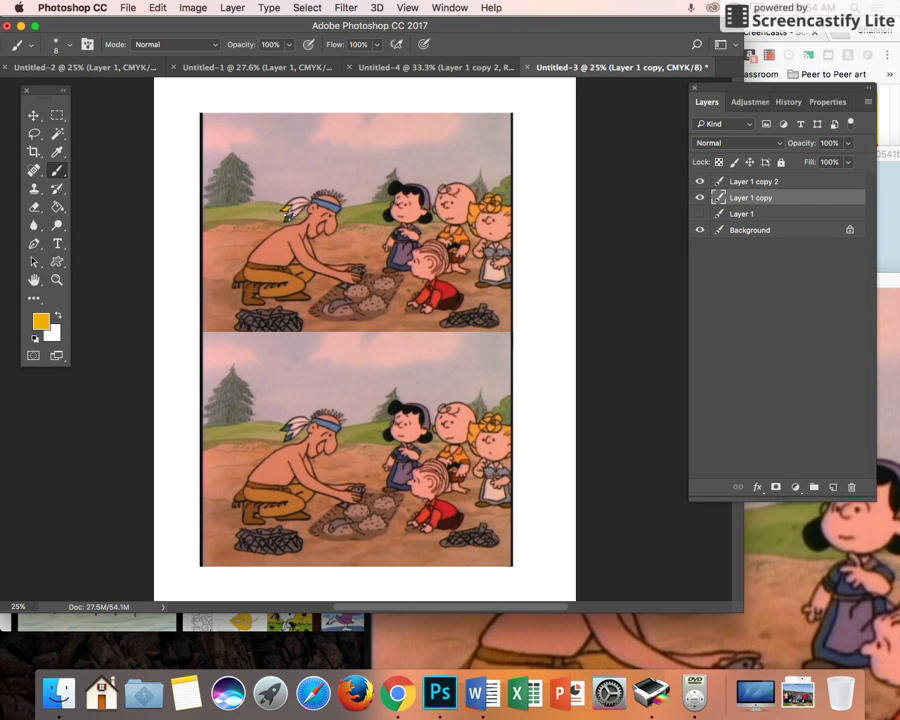
- In the Untitled-4 answer key, set the foreground colour back to bright red
left_click(466, 68)
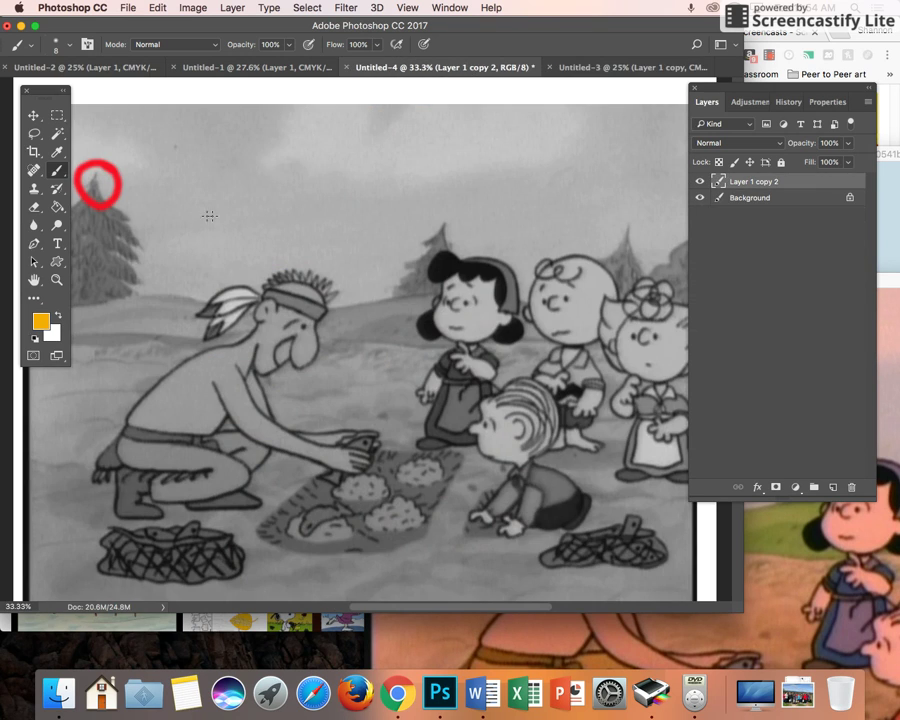
left_click(618, 67)
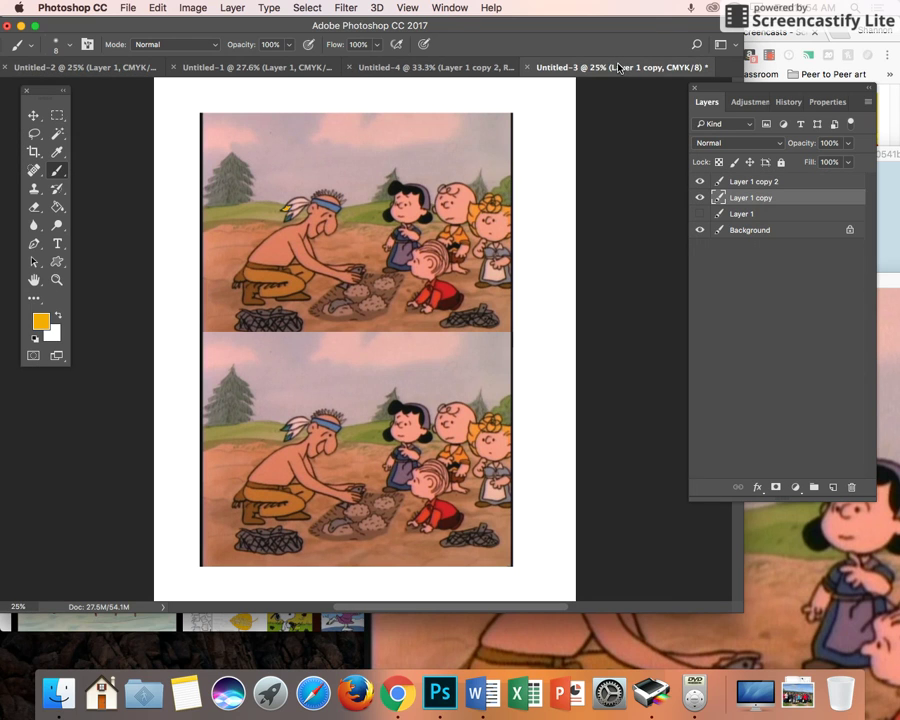
left_click(438, 68)
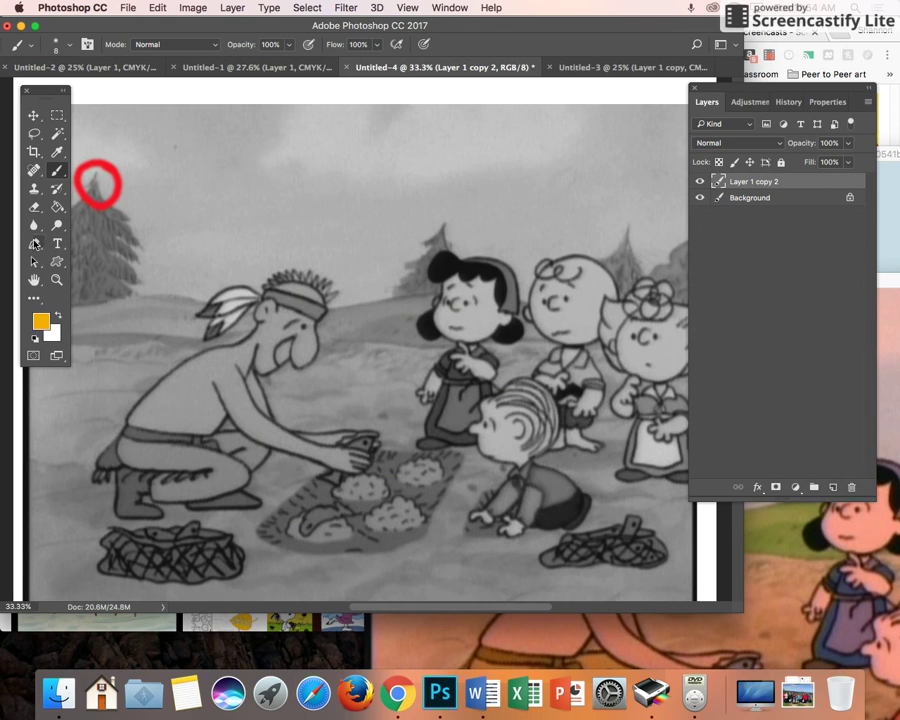
left_click(40, 320)
left_click(376, 139)
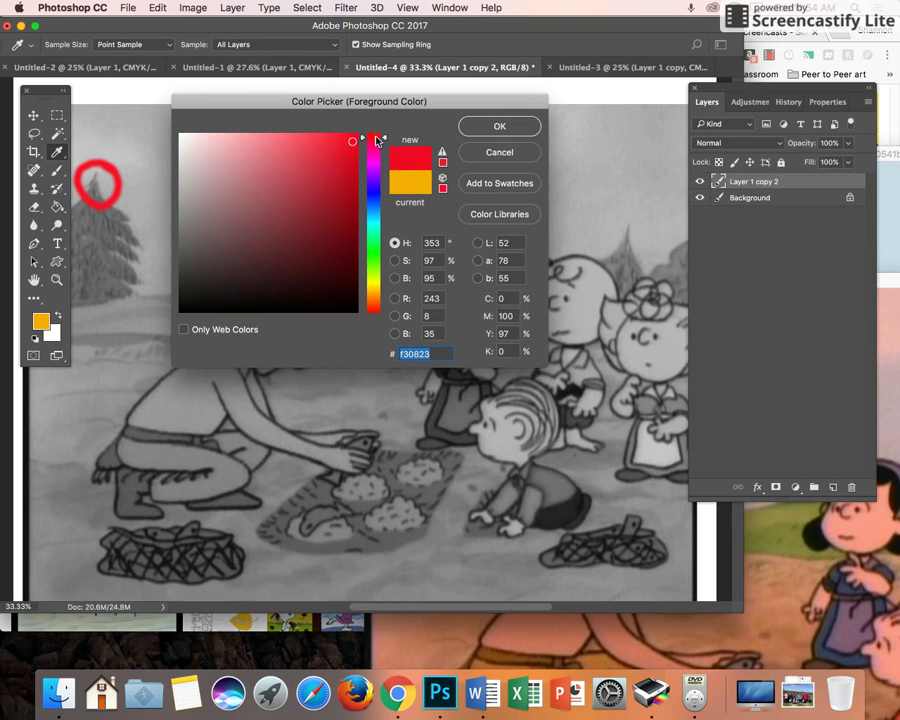
left_click(349, 138)
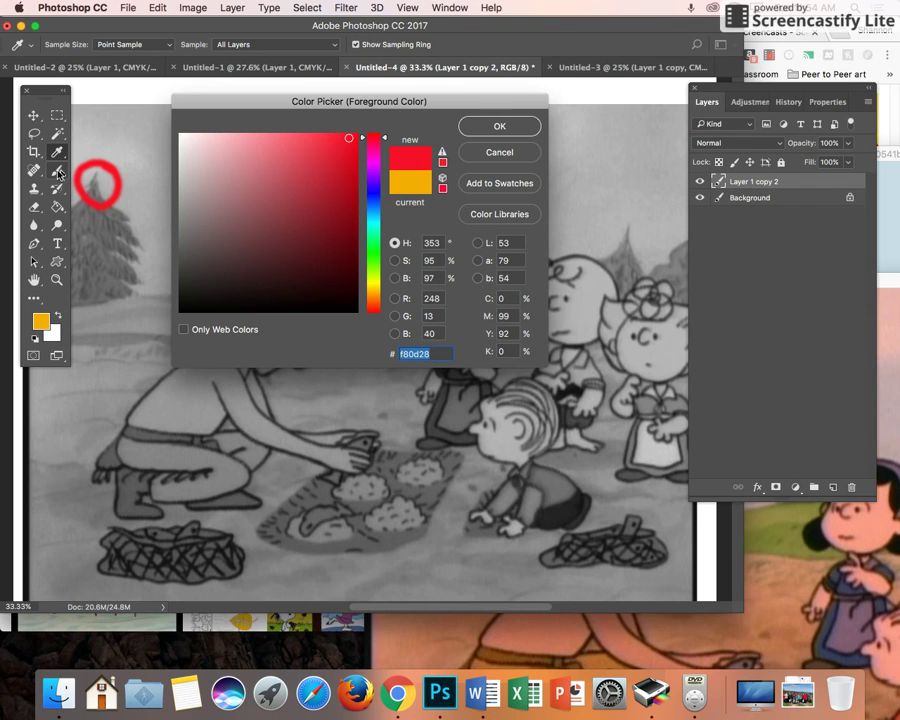
left_click(495, 126)
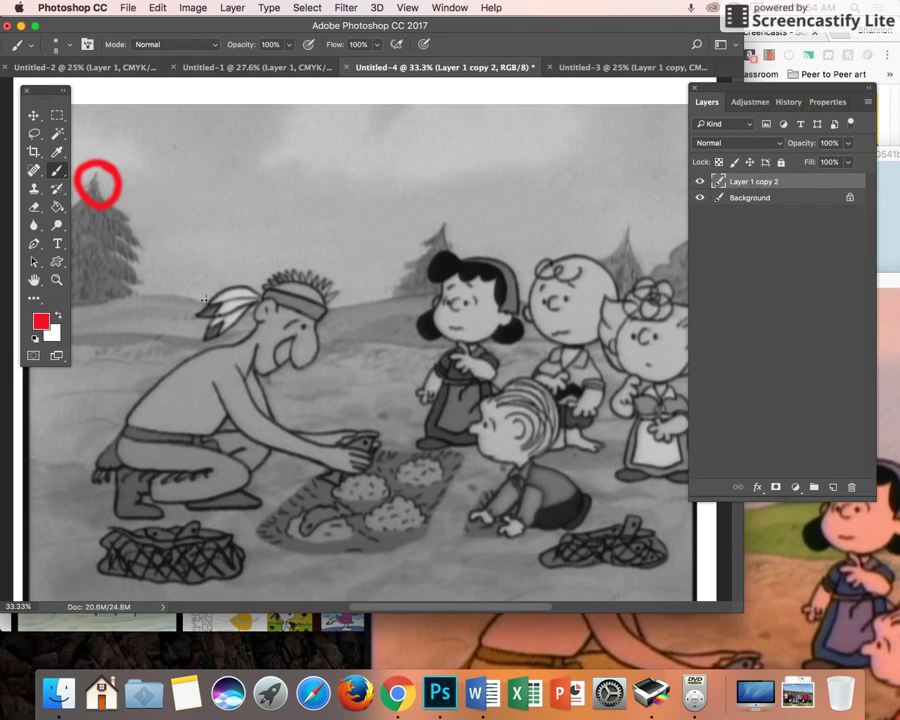
- Circle the headband feather in red and return to the Untitled-3 worksheet
left_click_drag(228, 309, 193, 294)
left_click(255, 68)
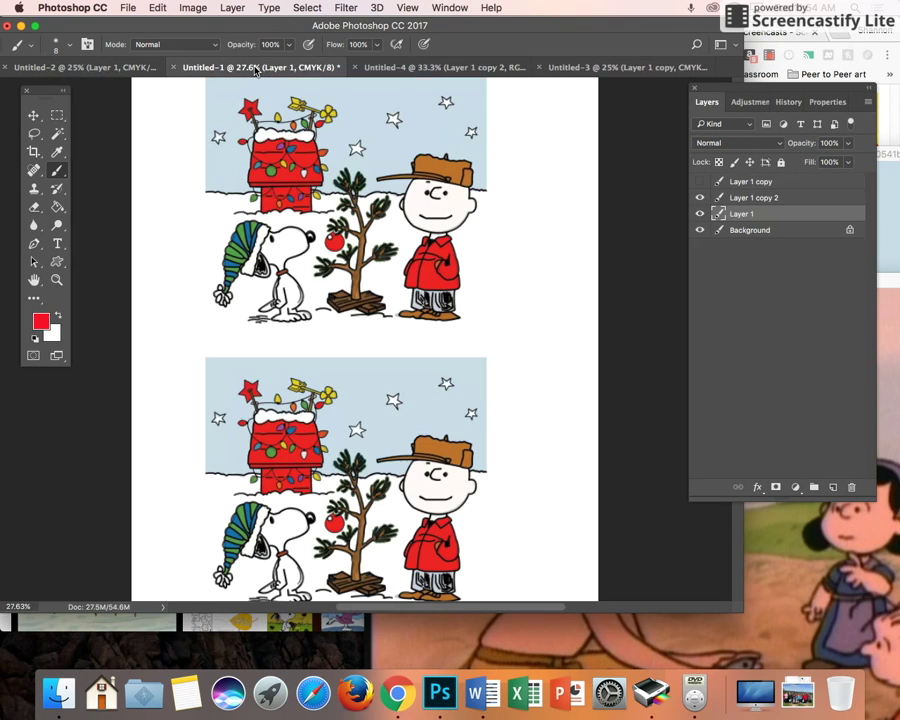
left_click(586, 68)
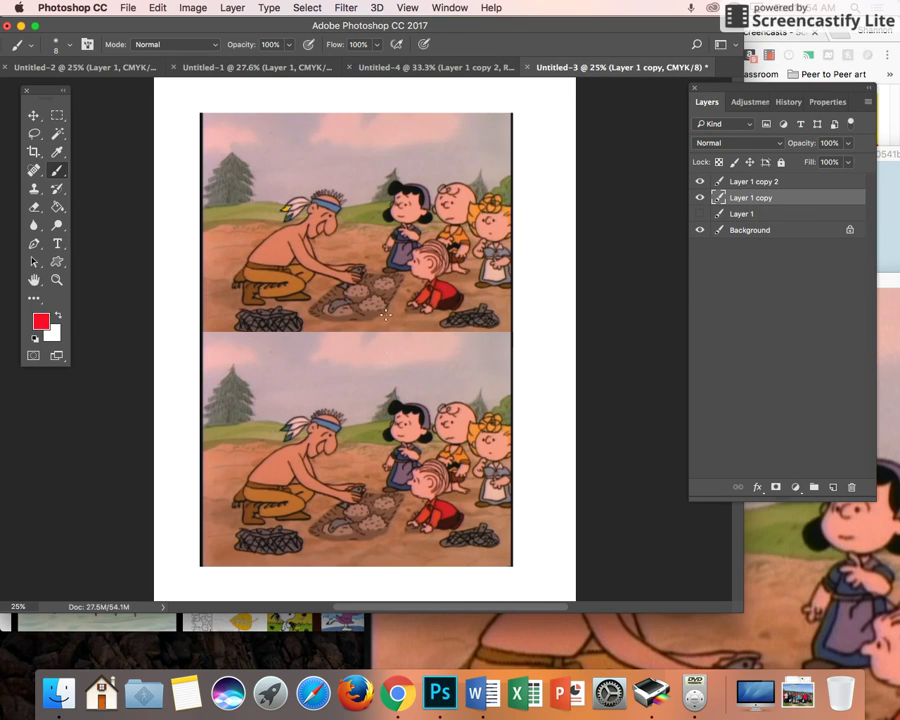